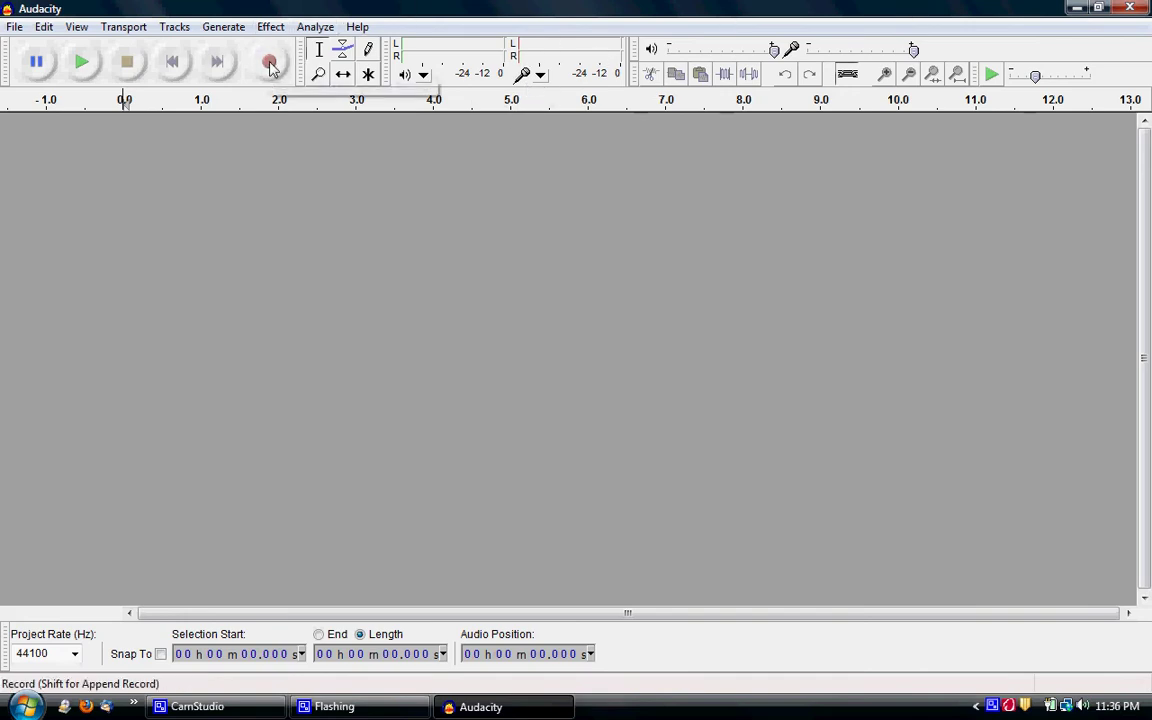
- Record a clip about 4.9 seconds long on a new audio track and play it back
{"action": "left_click", "coordinate": [270, 64]}
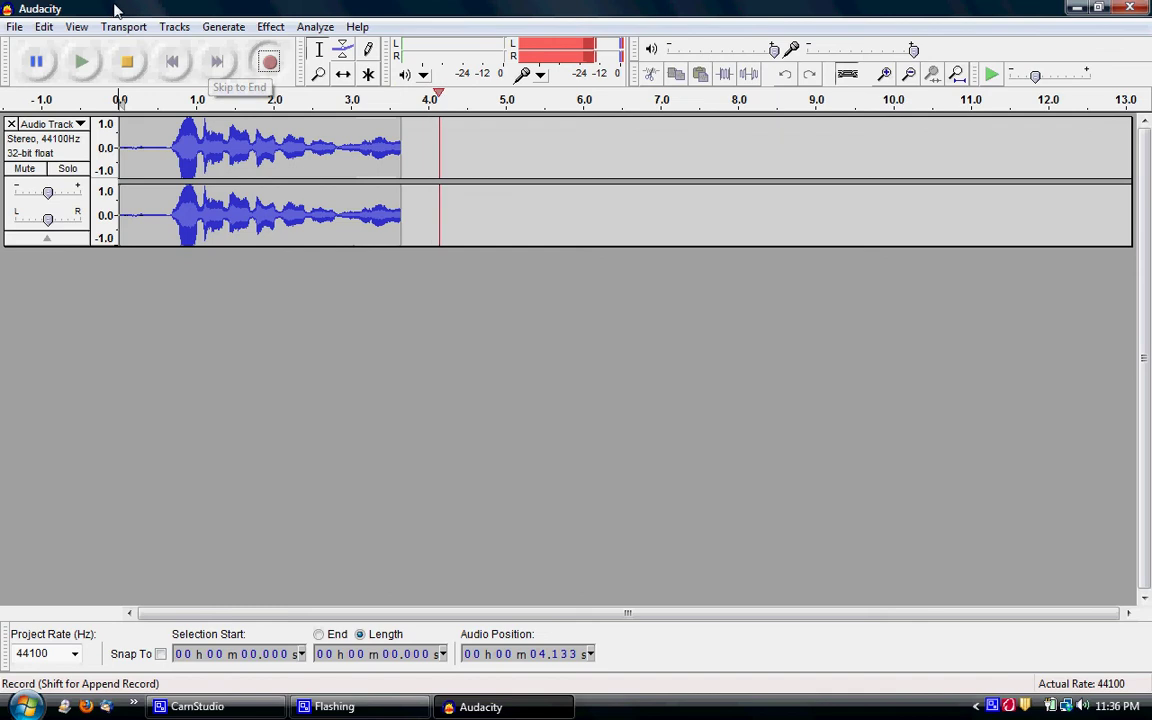
{"action": "left_click", "coordinate": [127, 63]}
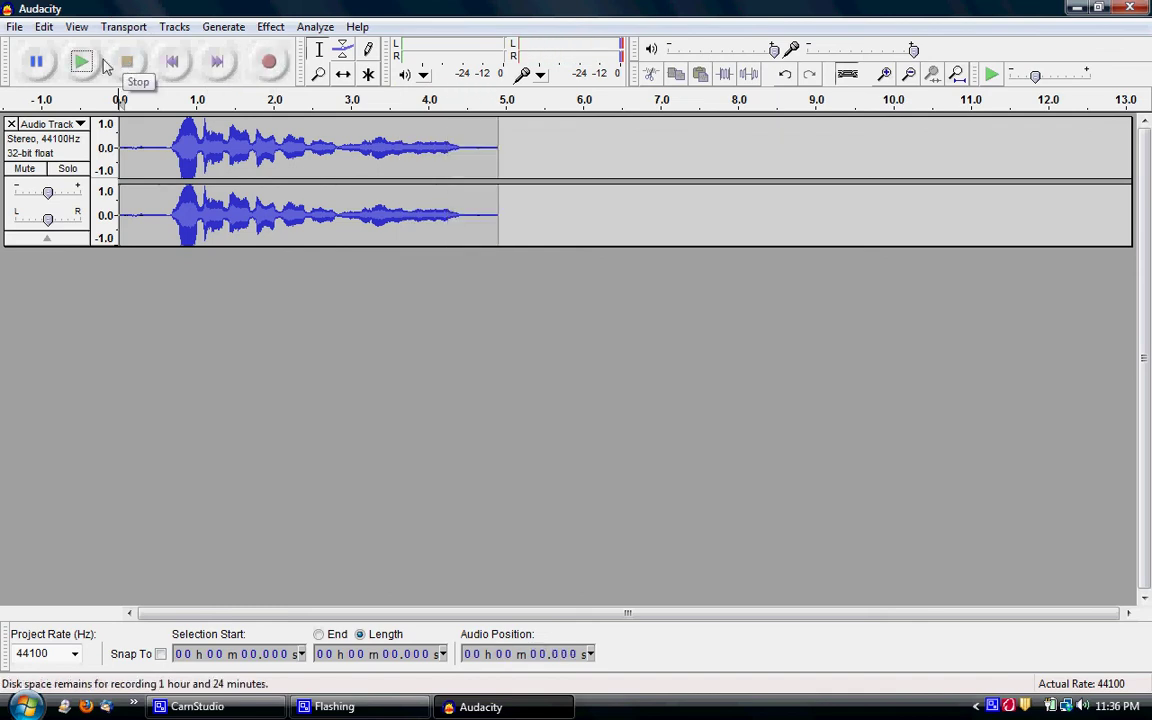
{"action": "left_click", "coordinate": [85, 64]}
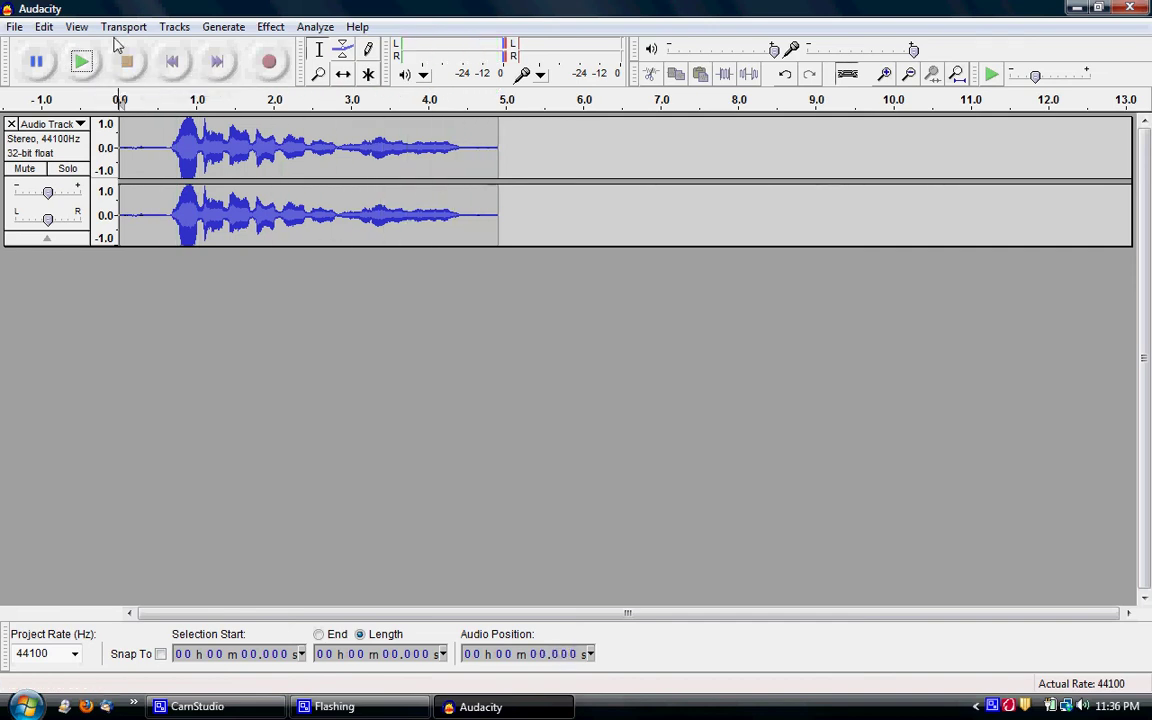
- Open Change Pitch for the whole recording and preview two lowered pitches, about -39 and -55 percent
{"action": "left_click", "coordinate": [272, 28]}
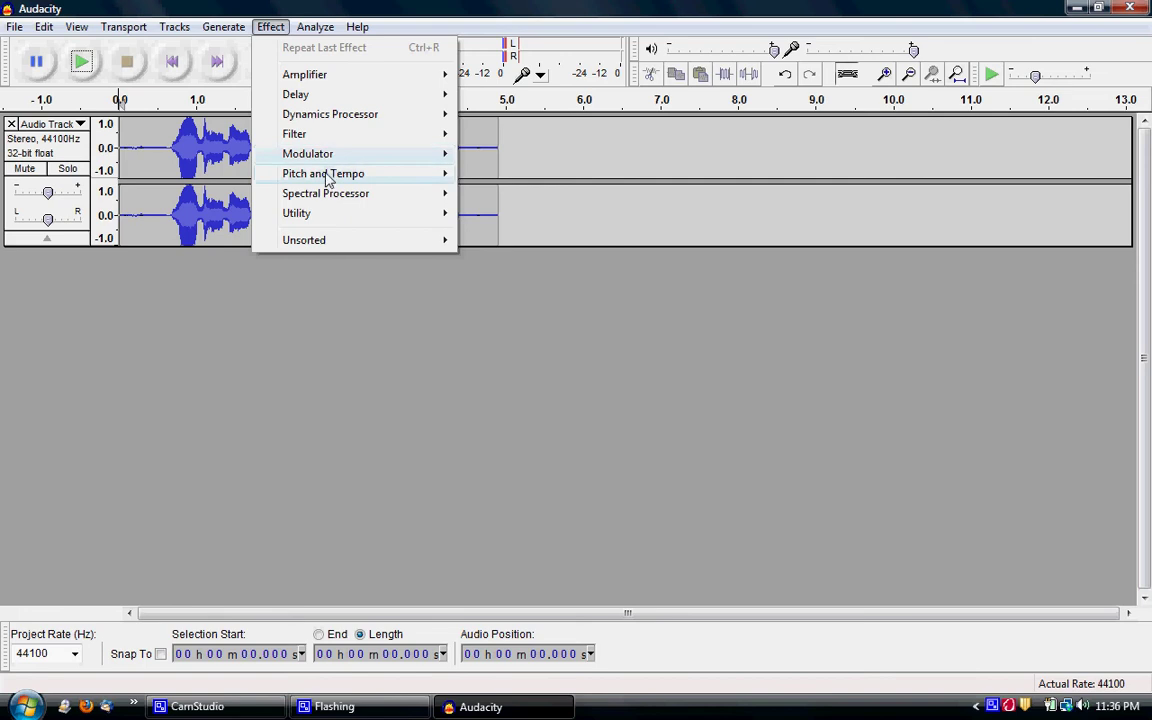
{"action": "mouse_move", "coordinate": [325, 174]}
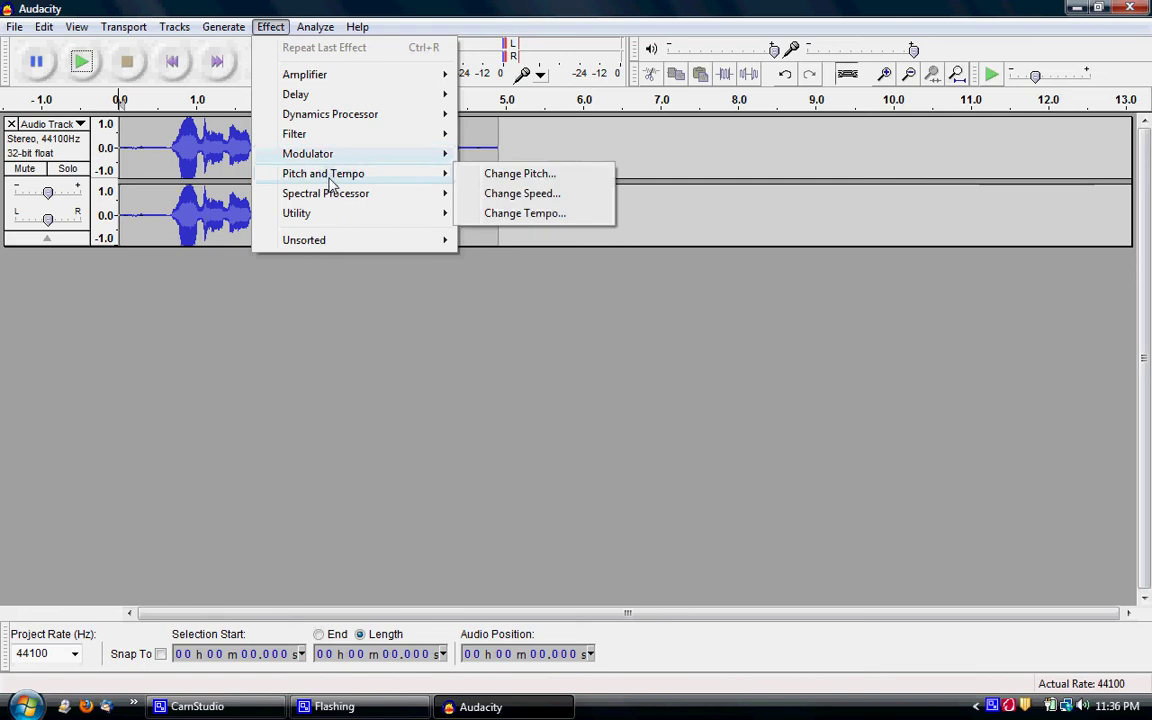
{"action": "left_click", "coordinate": [484, 176]}
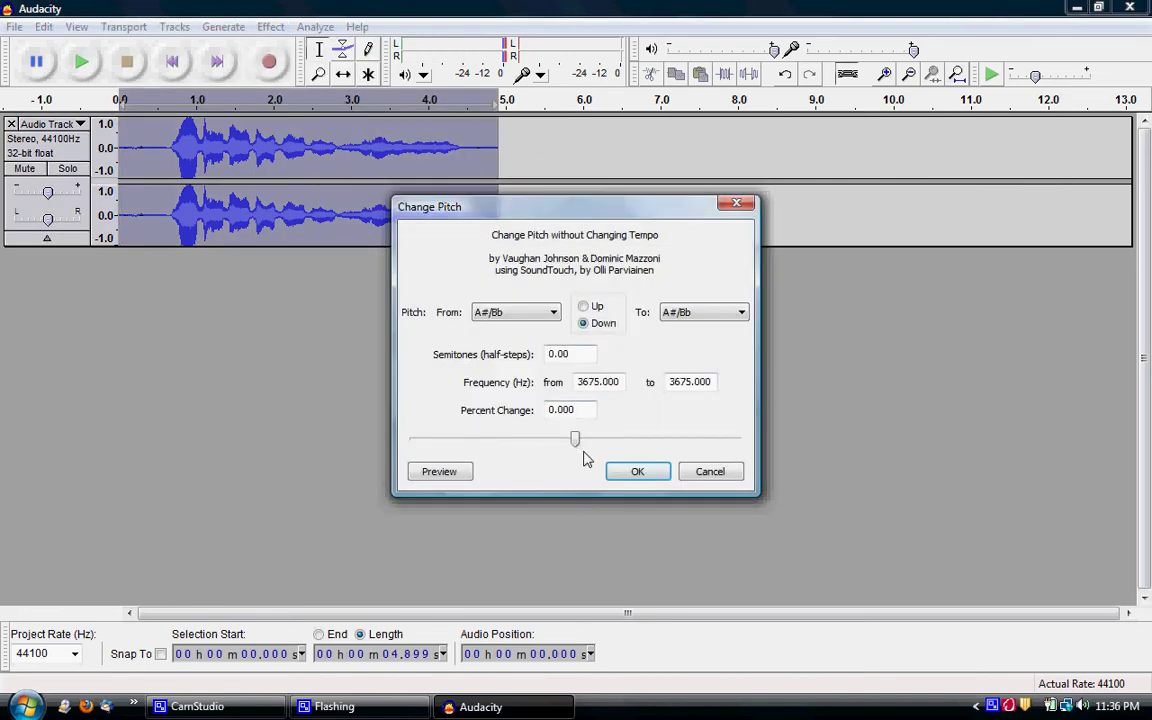
{"action": "left_click_drag", "start_coordinate": [568, 449], "coordinate": [515, 441]}
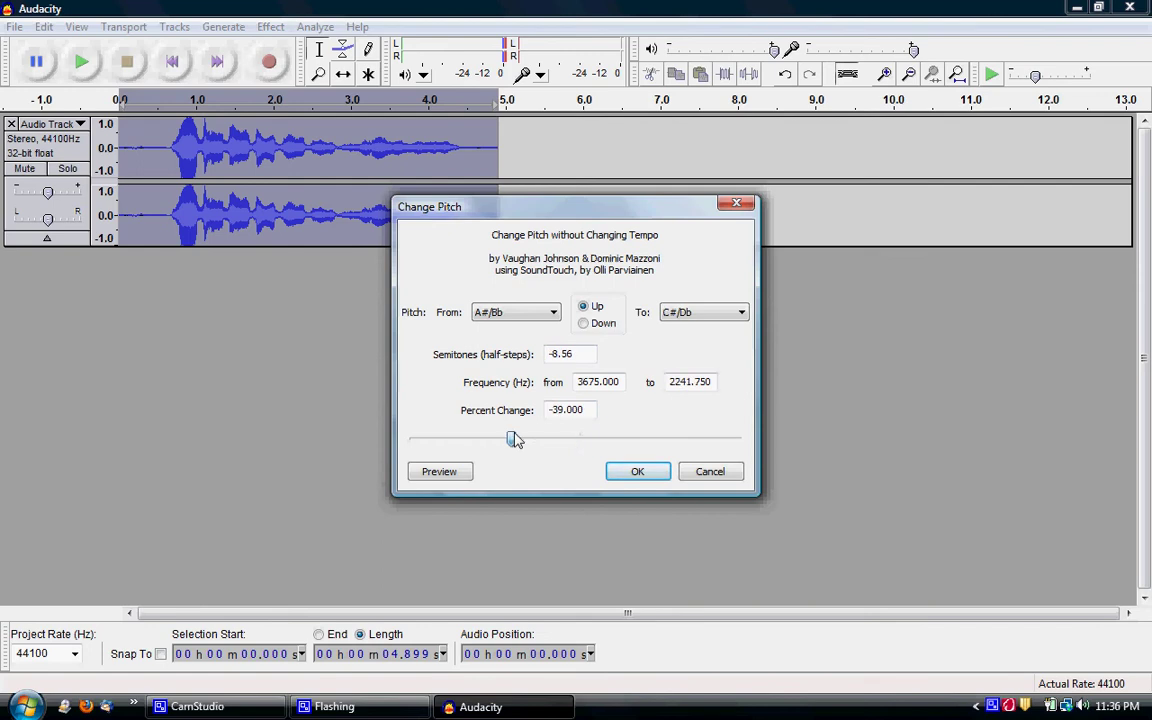
{"action": "left_click", "coordinate": [465, 474]}
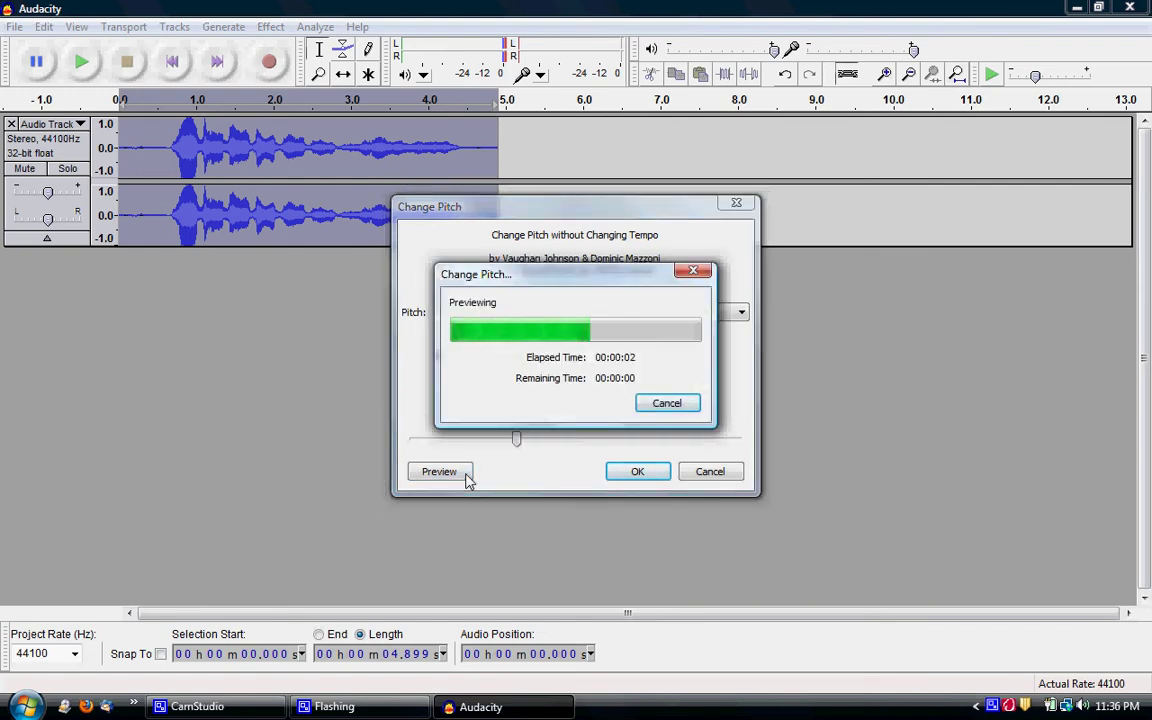
{"action": "left_click_drag", "start_coordinate": [516, 441], "coordinate": [484, 441]}
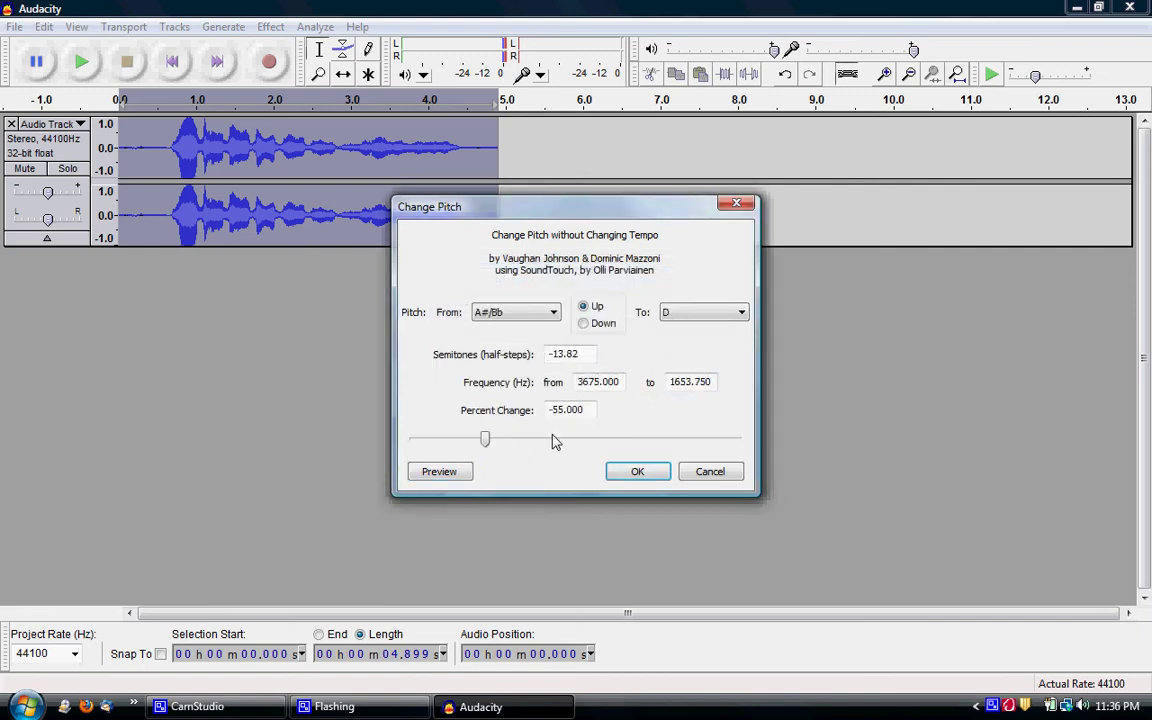
{"action": "left_click", "coordinate": [460, 478]}
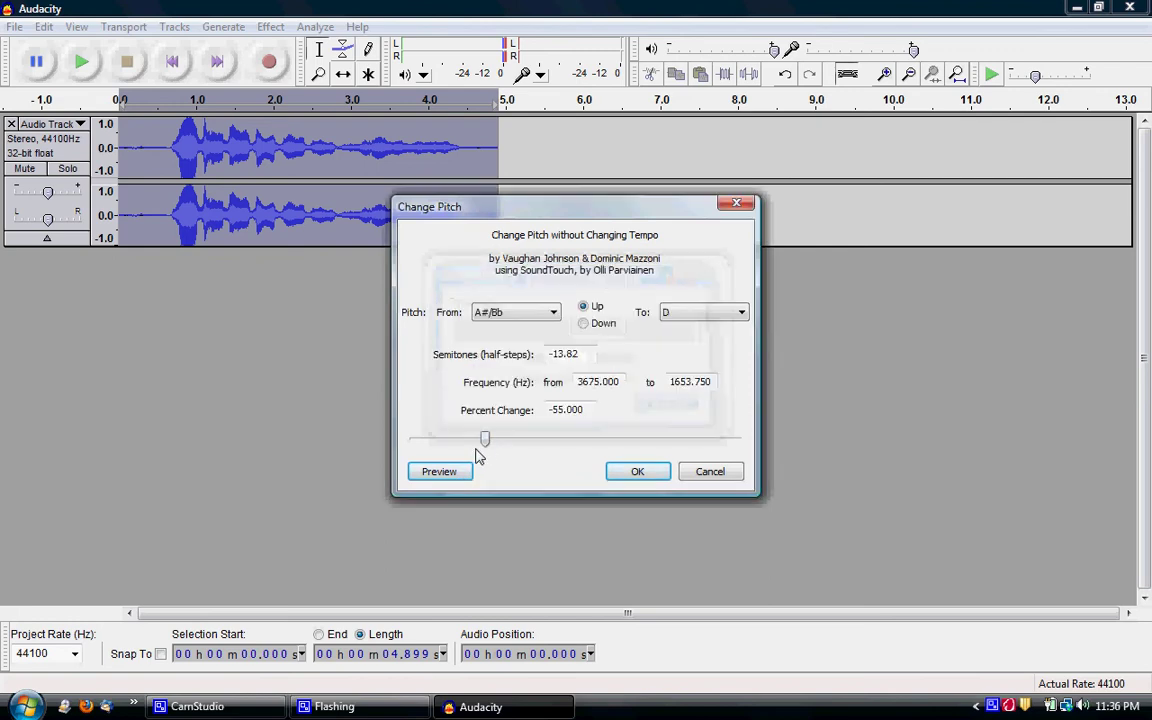
- Preview the recording at two strongly raised pitches, about 242 and 184 percent change
{"action": "left_click_drag", "start_coordinate": [485, 444], "coordinate": [688, 441]}
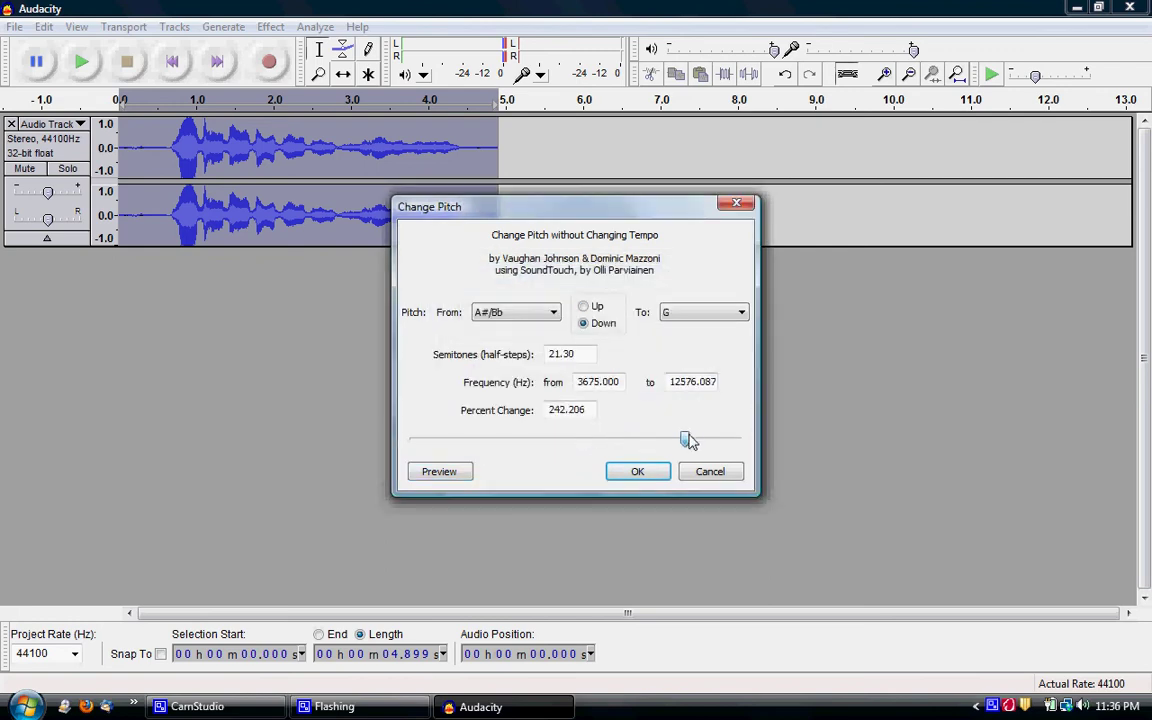
{"action": "left_click", "coordinate": [445, 476]}
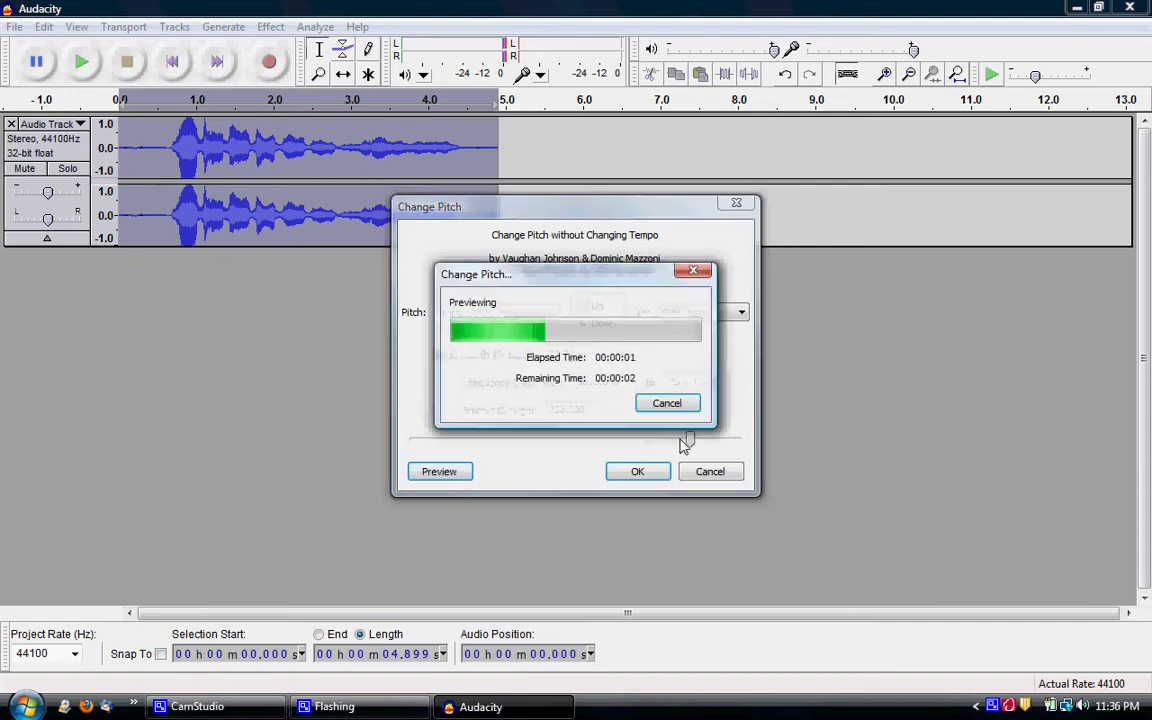
{"action": "left_click_drag", "start_coordinate": [688, 447], "coordinate": [665, 450]}
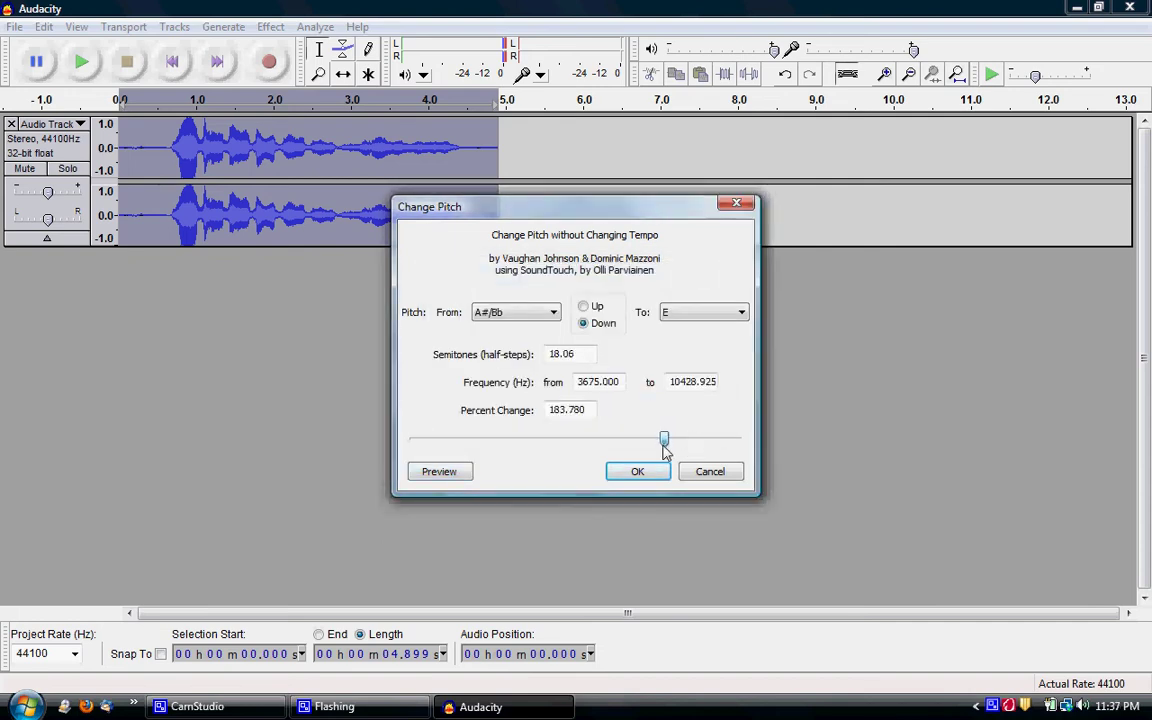
{"action": "left_click", "coordinate": [466, 472]}
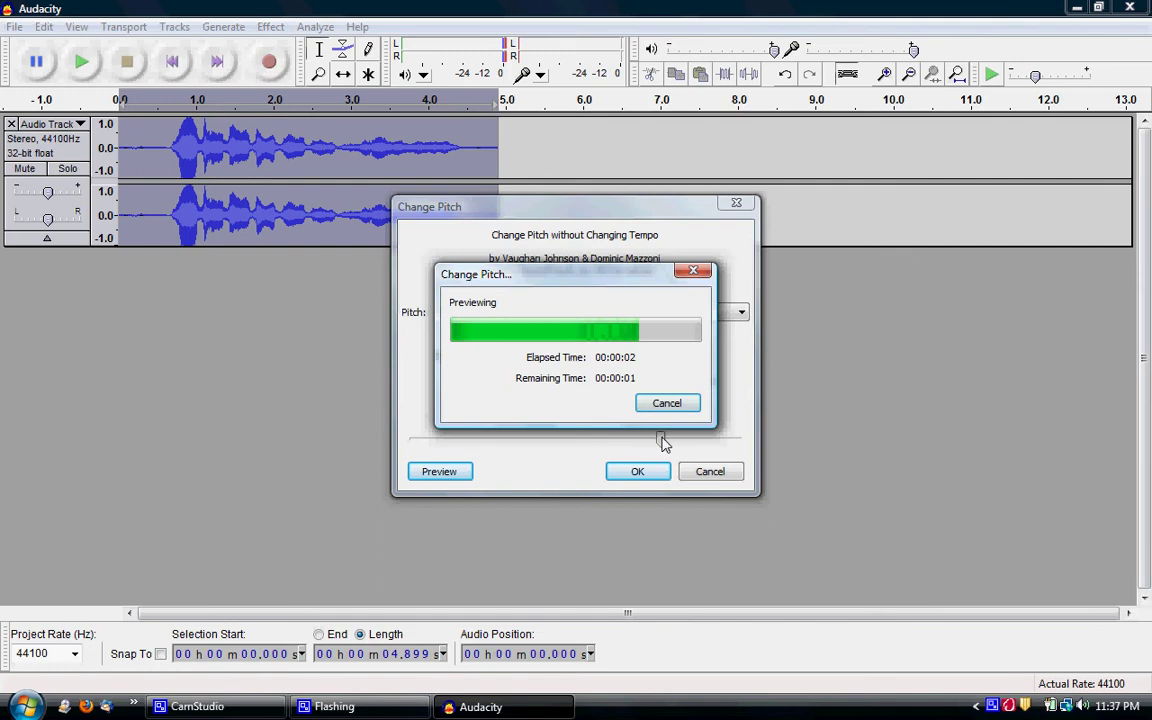
- Preview and apply a pitch change of 76.353 percent to the recording, and play the result
{"action": "left_click_drag", "start_coordinate": [658, 442], "coordinate": [620, 443]}
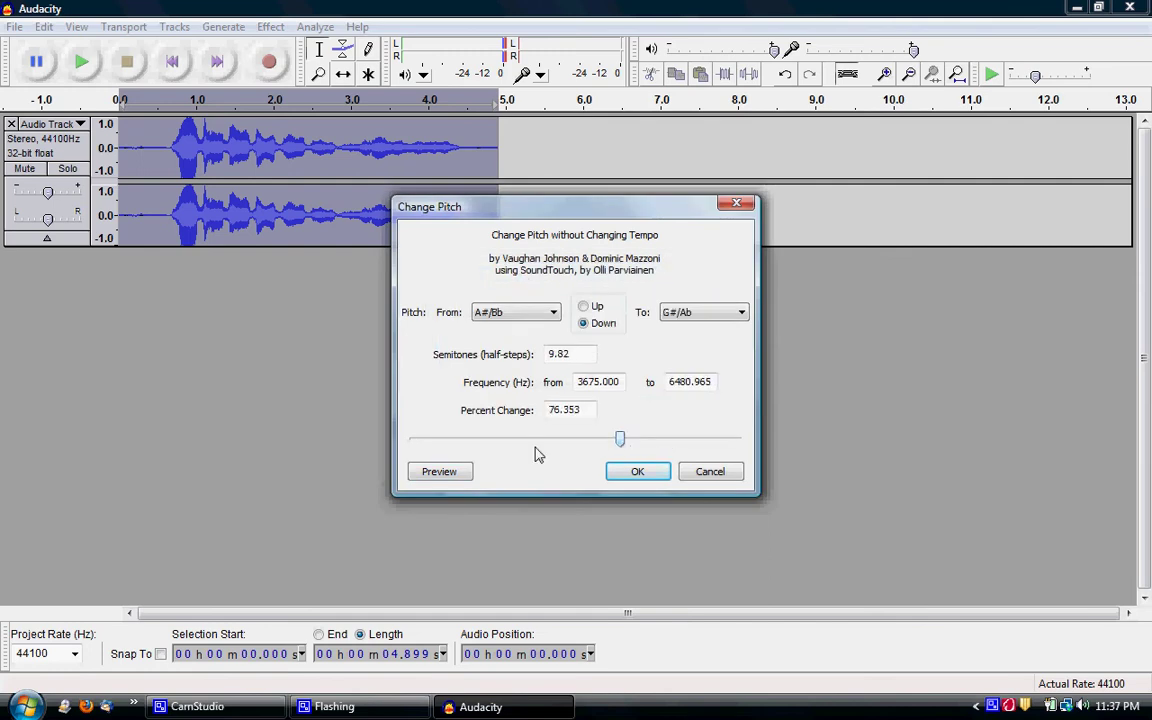
{"action": "left_click", "coordinate": [466, 473]}
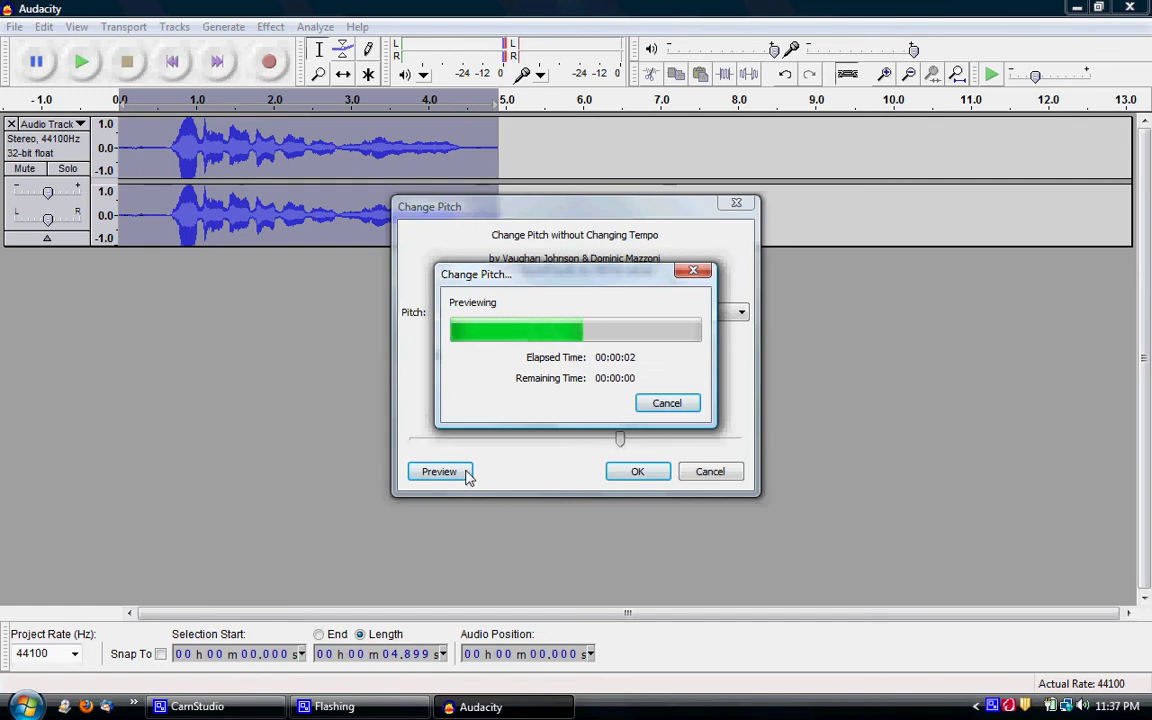
{"action": "left_click", "coordinate": [638, 472]}
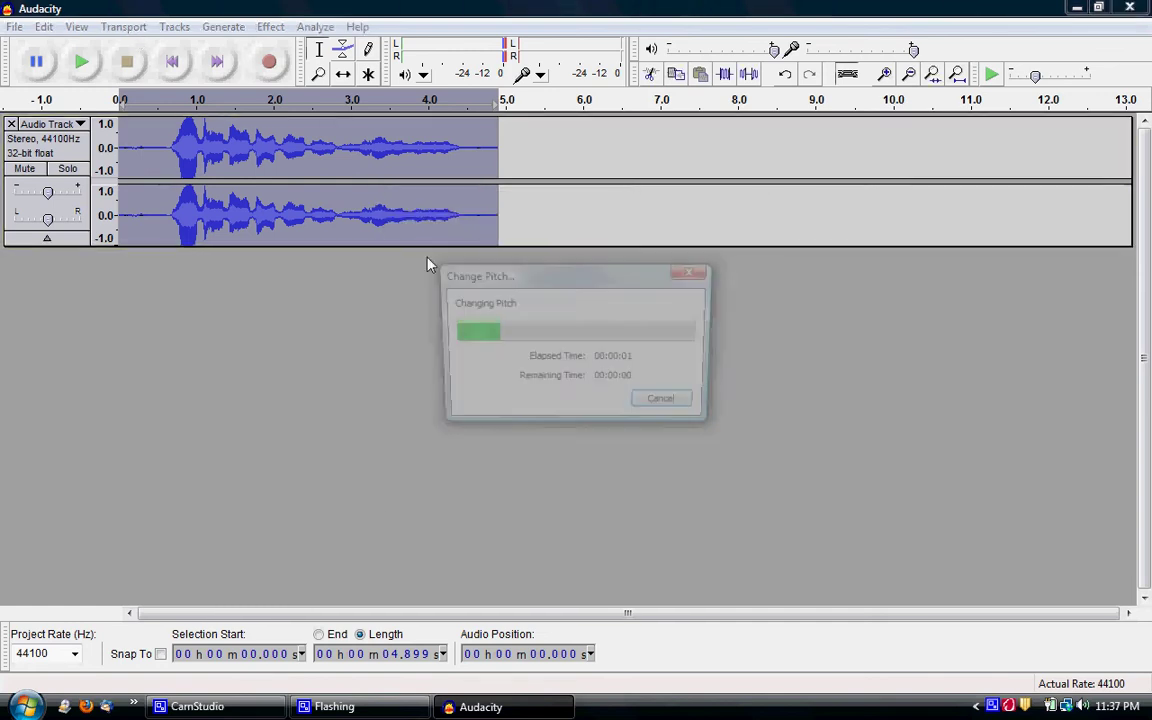
{"action": "left_click", "coordinate": [82, 62]}
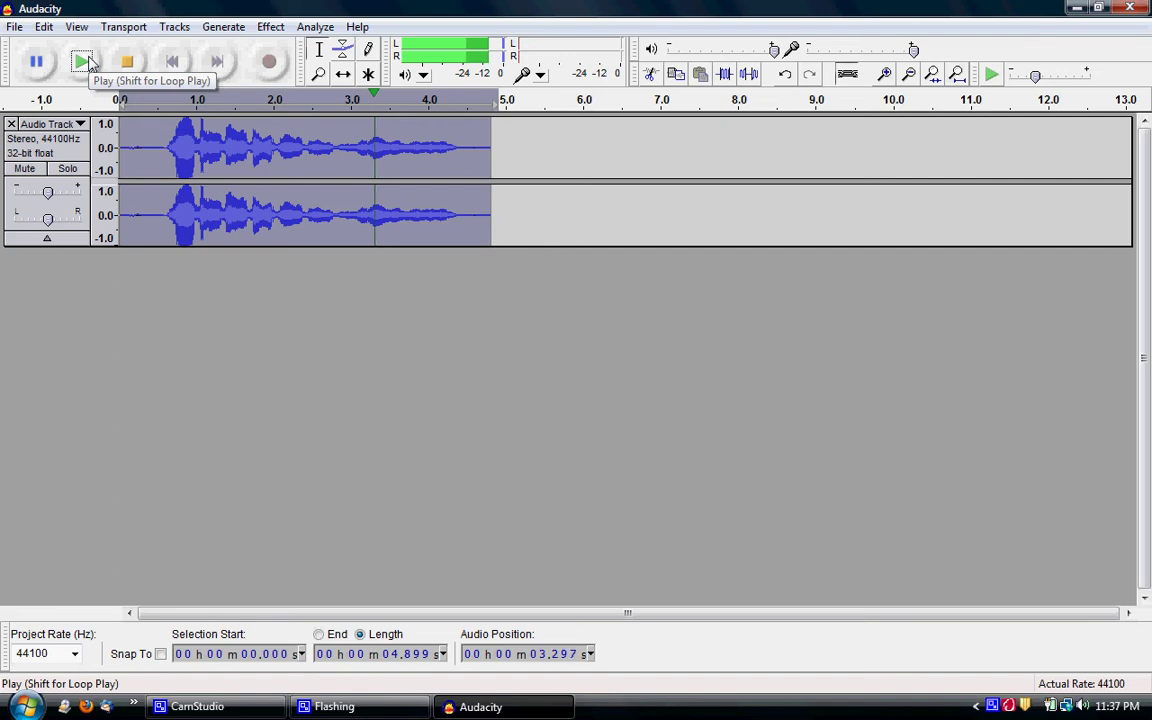
- Speed up the recording by about 34 percent with Change Speed, previewing it before applying, and play the result
{"action": "left_click", "coordinate": [272, 27]}
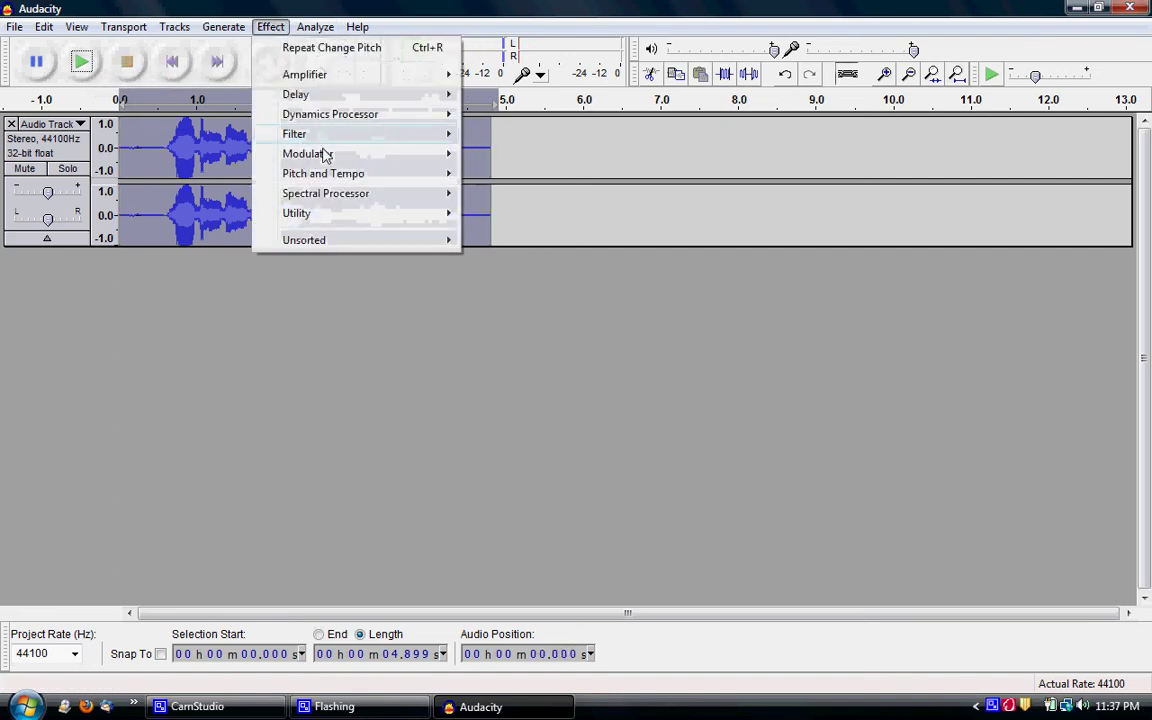
{"action": "mouse_move", "coordinate": [345, 176]}
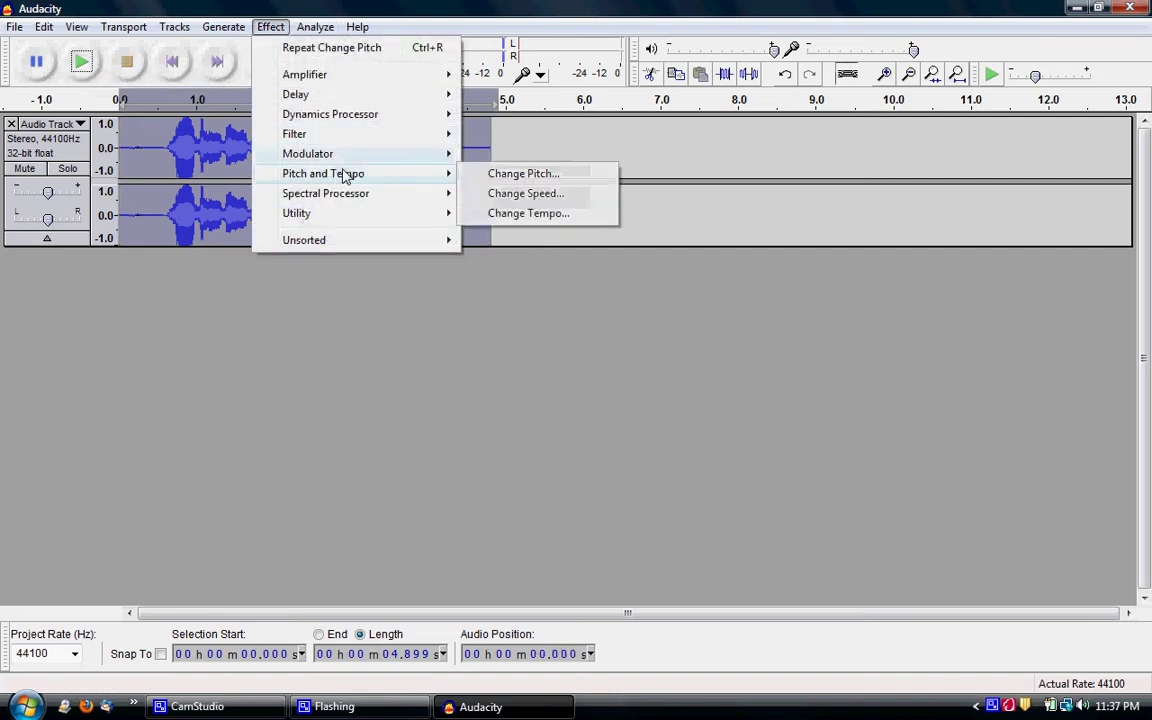
{"action": "left_click", "coordinate": [497, 198]}
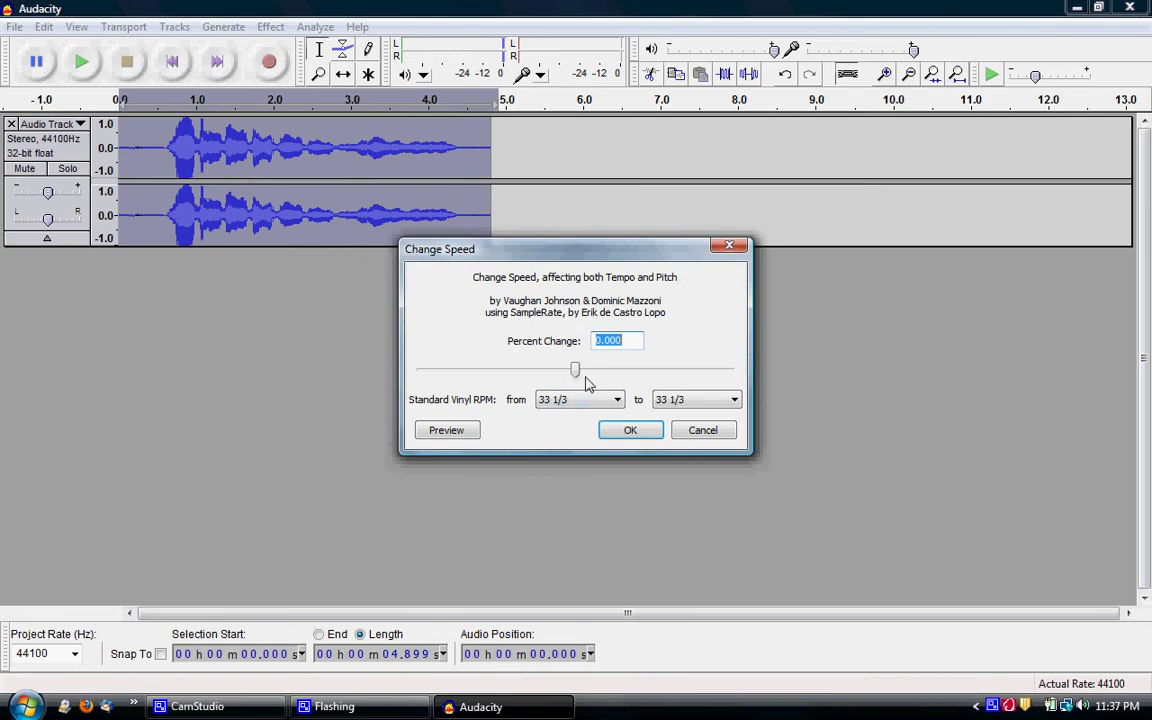
{"action": "left_click_drag", "start_coordinate": [576, 371], "coordinate": [600, 371]}
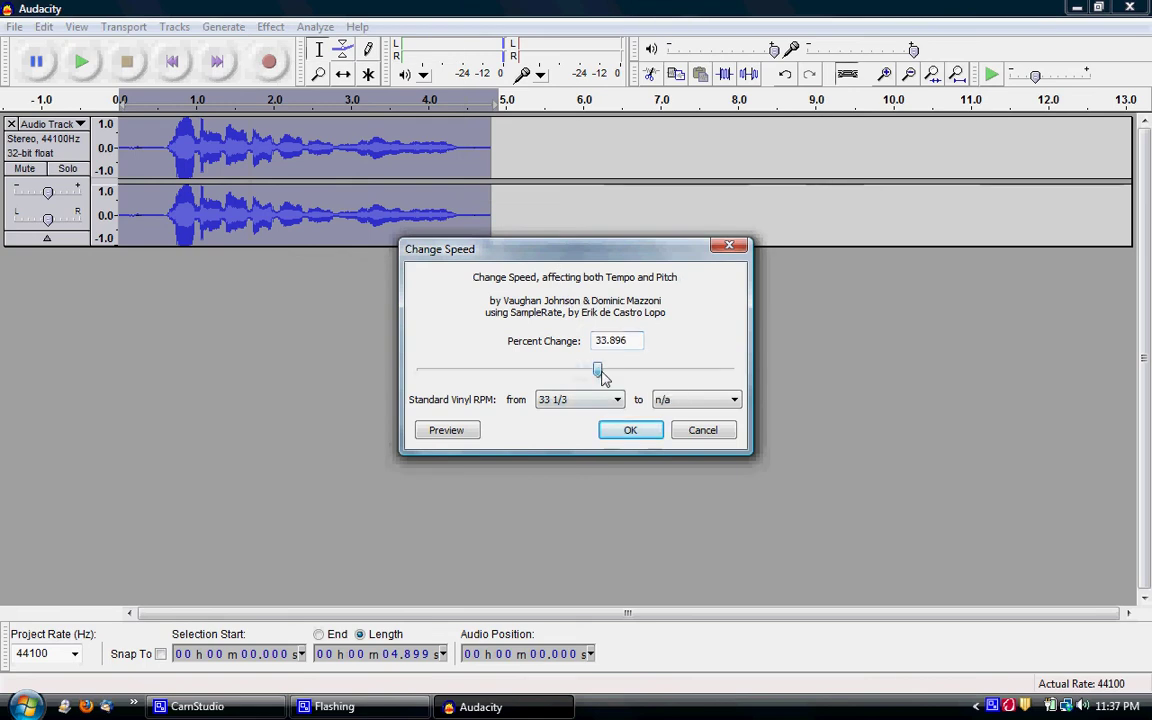
{"action": "left_click", "coordinate": [473, 432]}
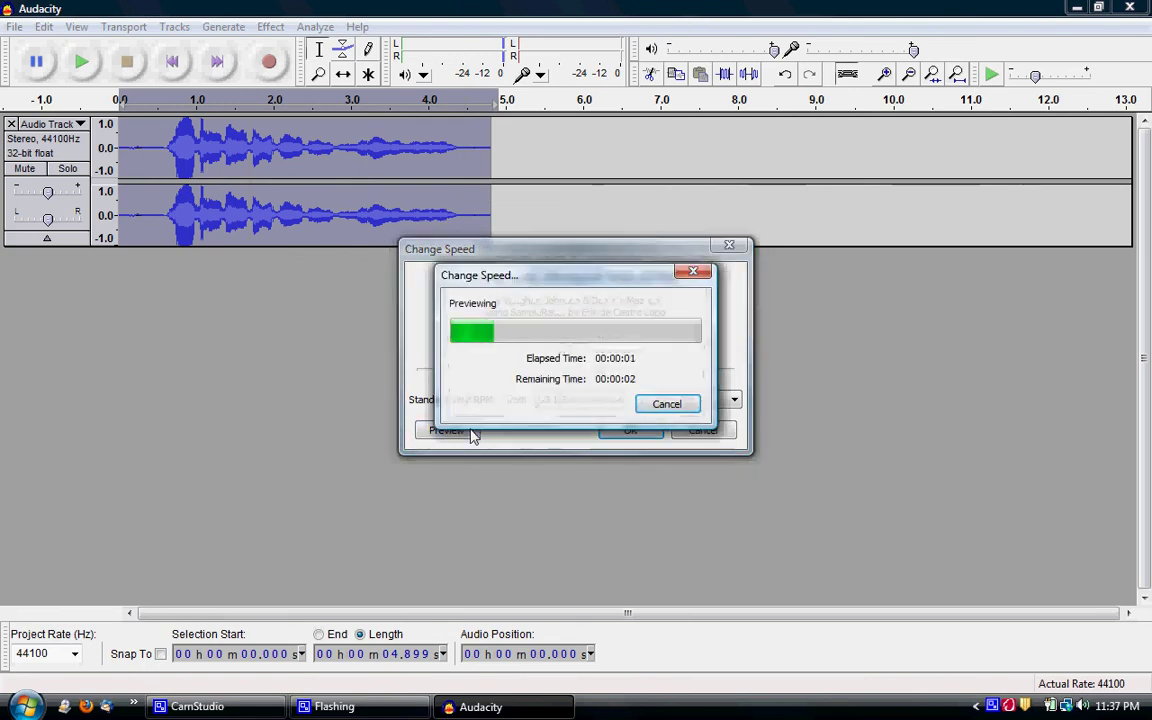
{"action": "left_click", "coordinate": [624, 432]}
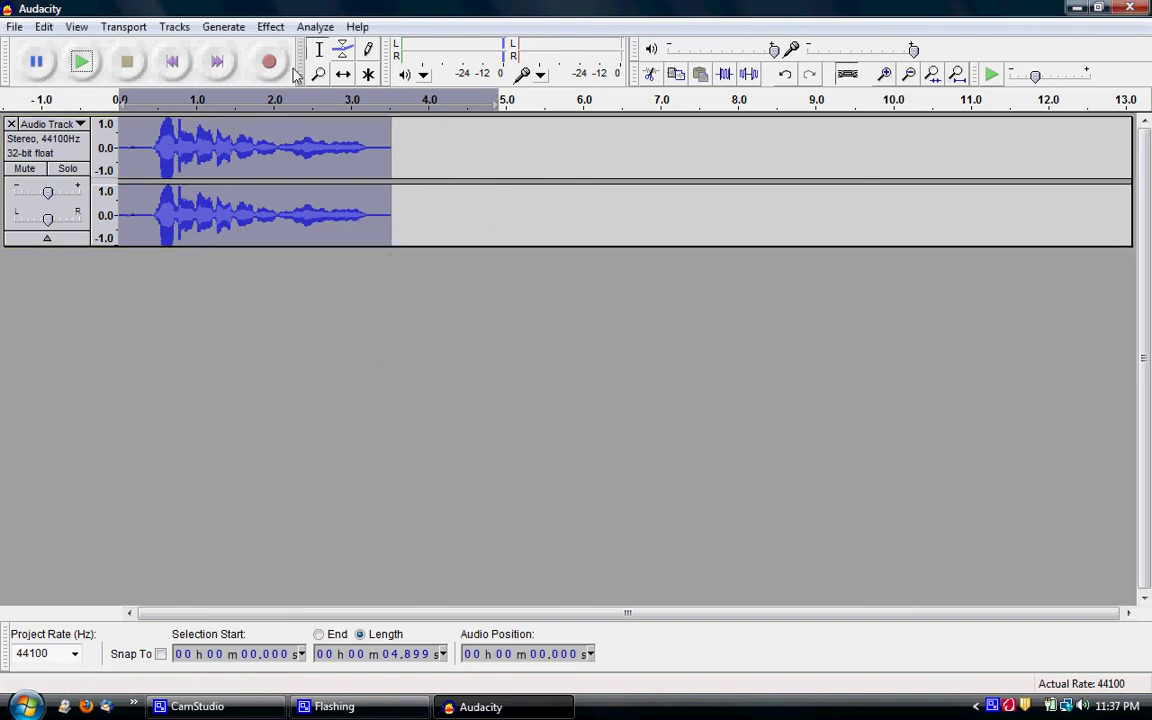
{"action": "left_click", "coordinate": [85, 63]}
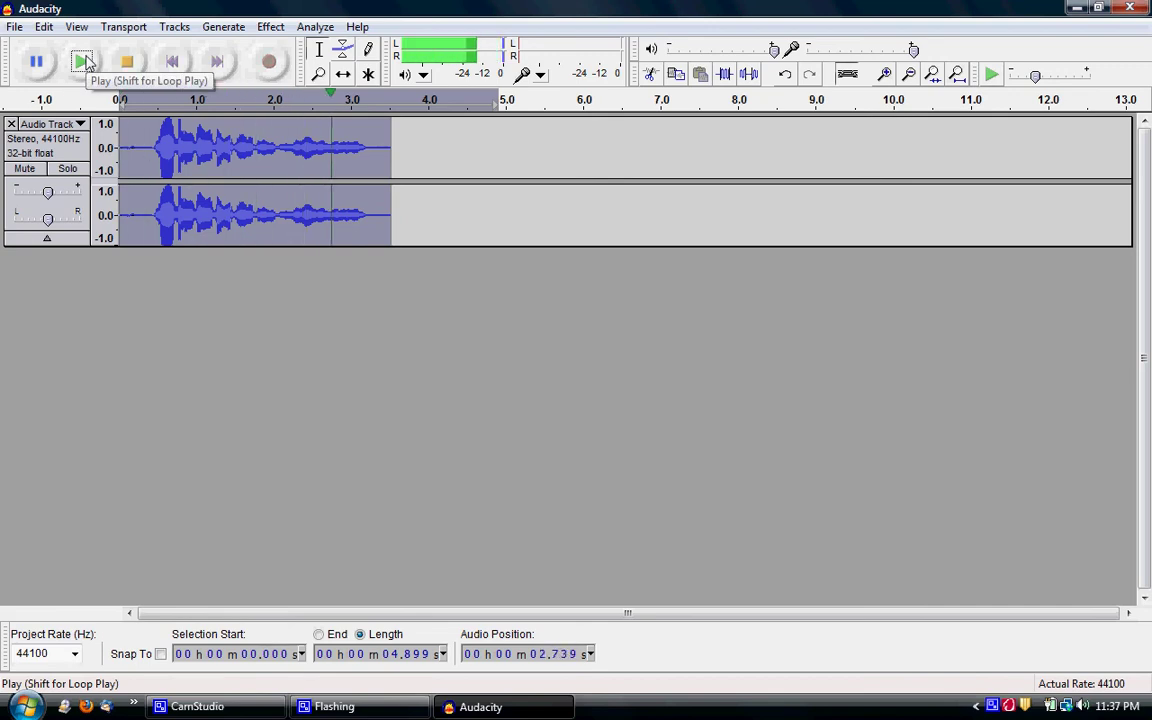
- Raise the recording's tempo by about 40 percent with Change Tempo, previewing it before applying, and play the result
{"action": "left_click", "coordinate": [270, 27]}
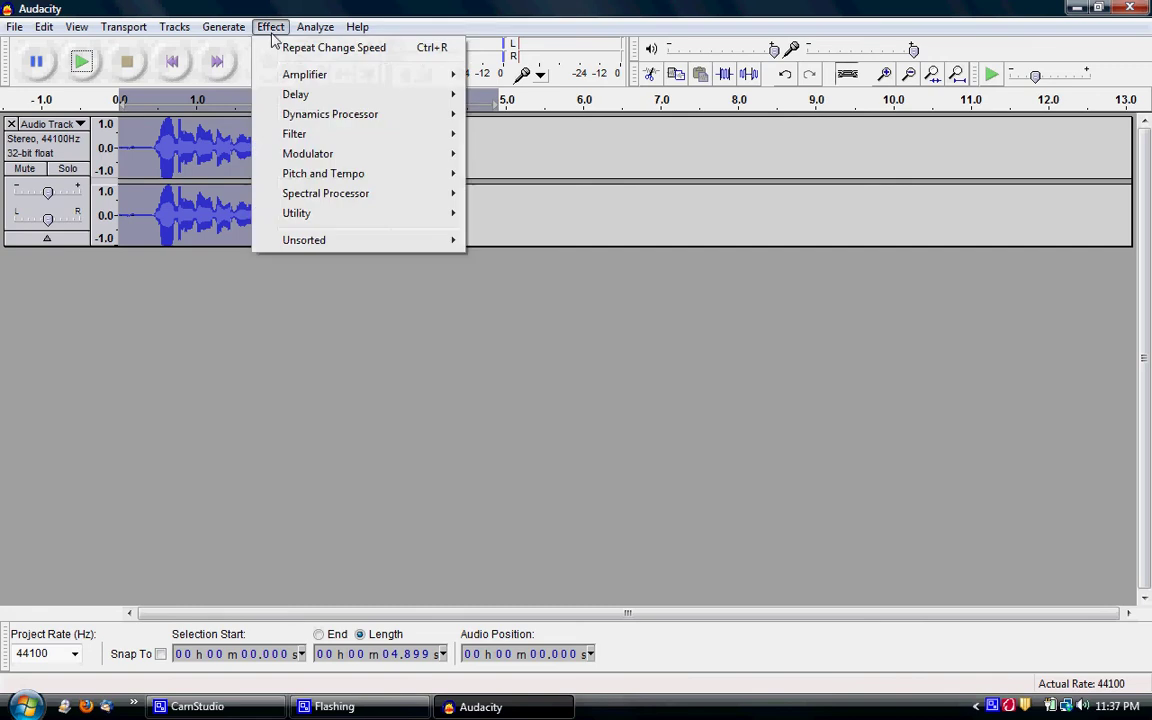
{"action": "mouse_move", "coordinate": [329, 181]}
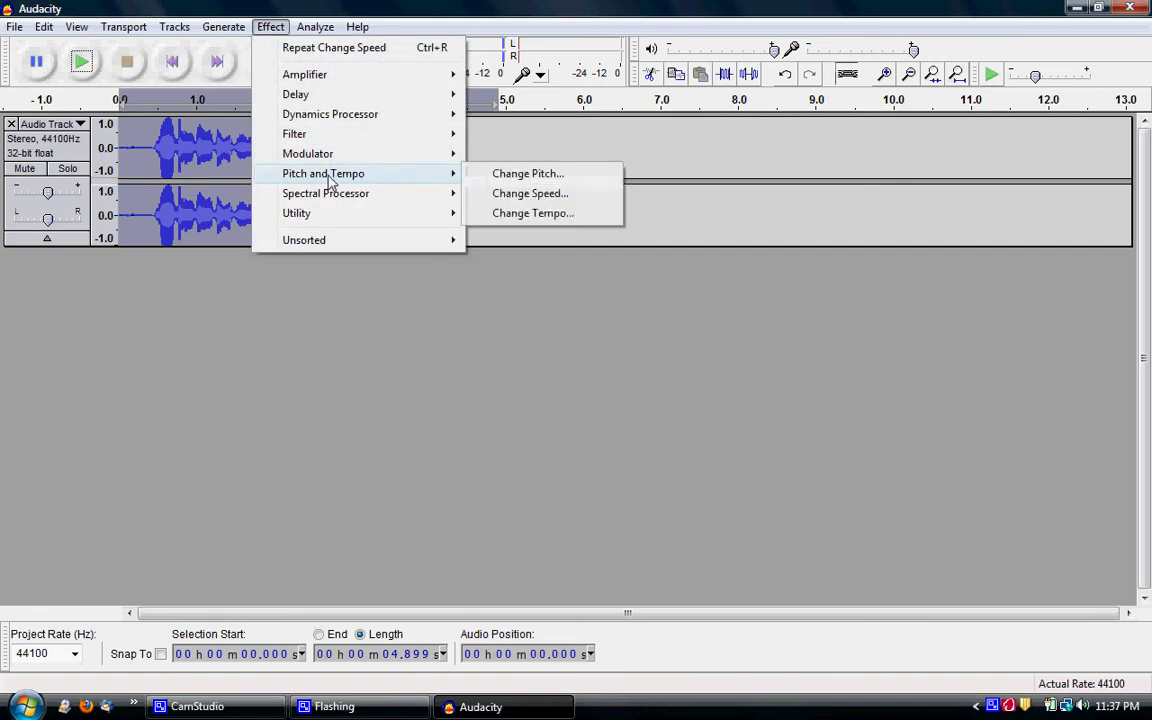
{"action": "left_click", "coordinate": [520, 213]}
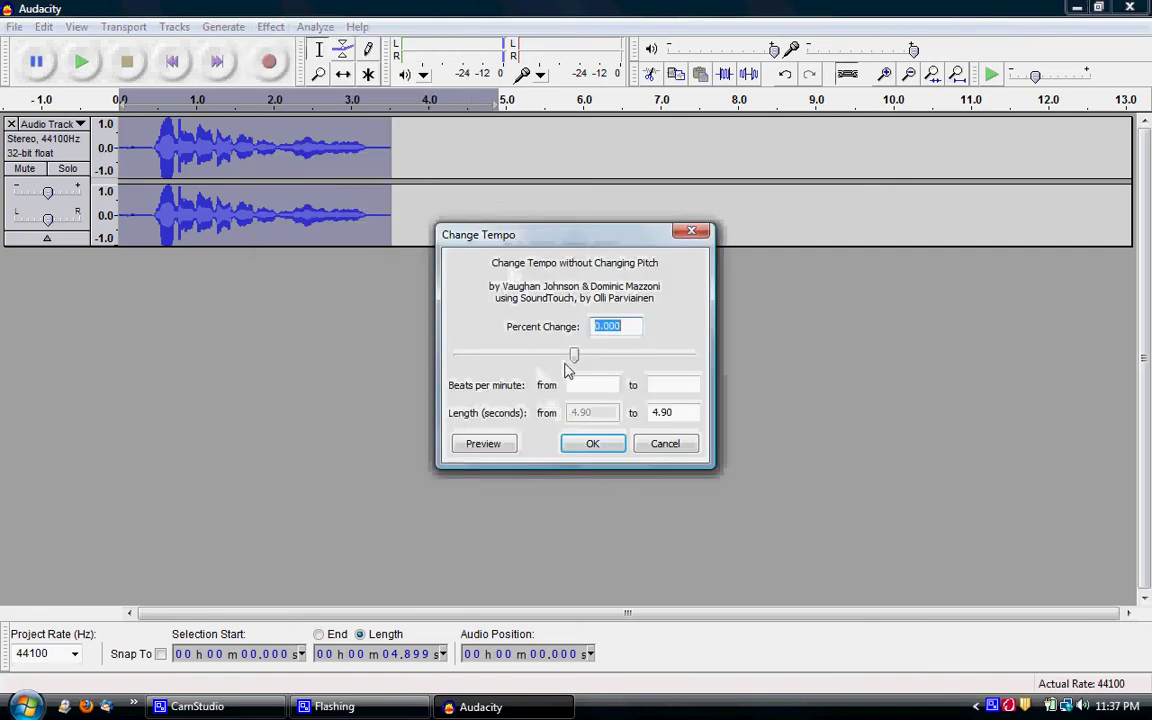
{"action": "left_click_drag", "start_coordinate": [574, 356], "coordinate": [596, 356]}
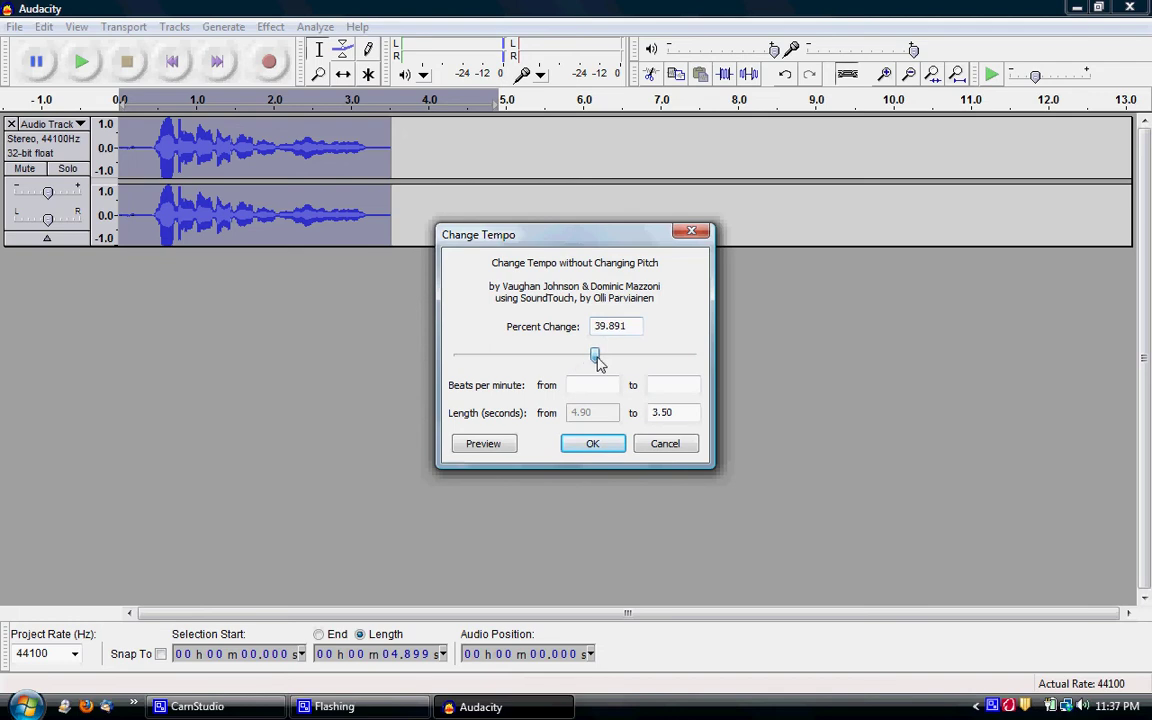
{"action": "left_click", "coordinate": [506, 446]}
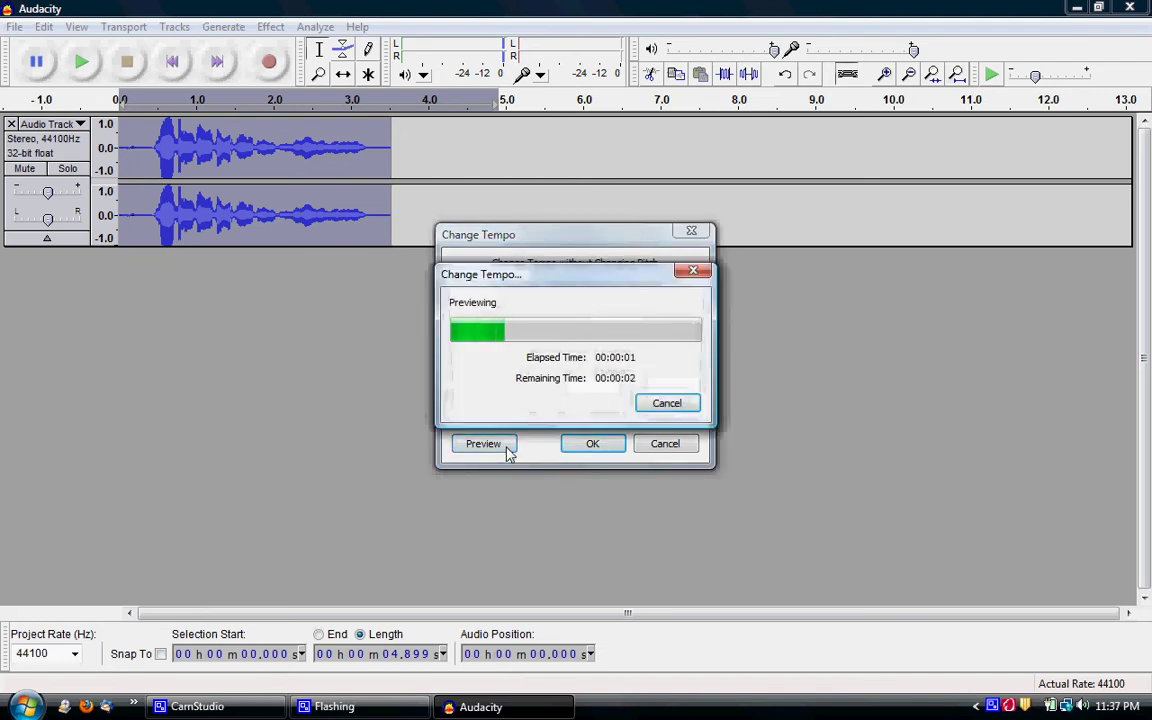
{"action": "left_click", "coordinate": [588, 446]}
{"action": "left_click", "coordinate": [89, 71]}
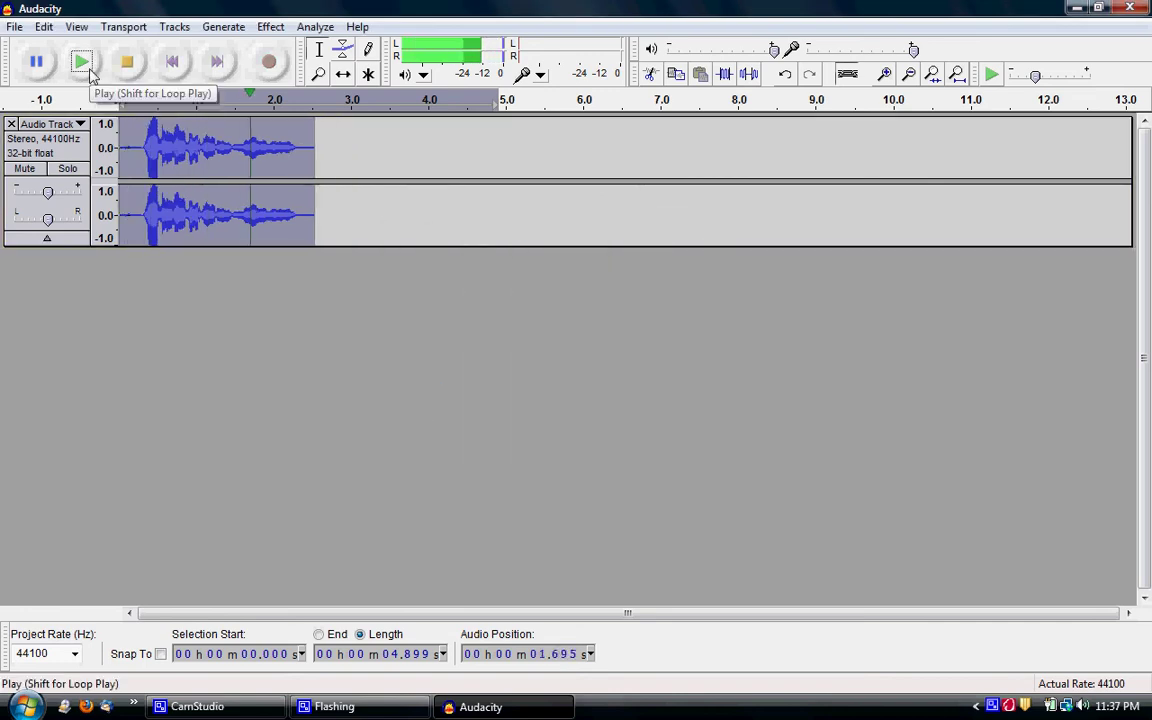
- Amplify the recording by 6.9 dB with clipping allowed, previewing it before applying, and play the result
{"action": "left_click", "coordinate": [266, 27]}
{"action": "mouse_move", "coordinate": [323, 158]}
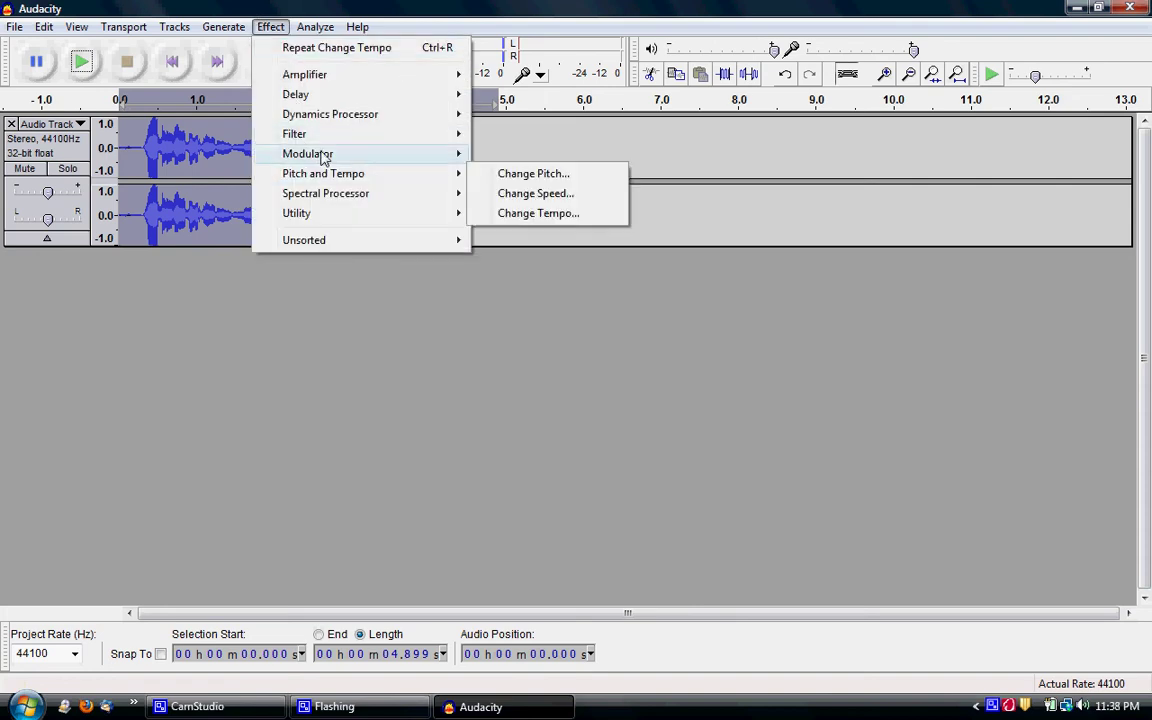
{"action": "mouse_move", "coordinate": [339, 205]}
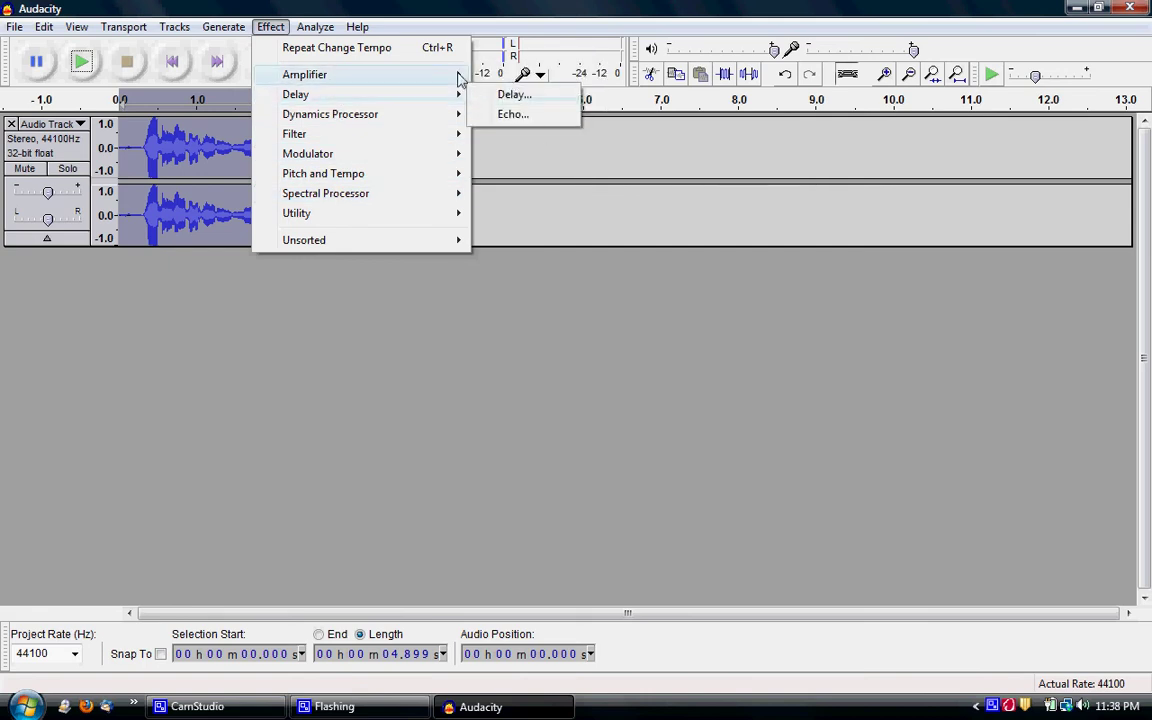
{"action": "mouse_move", "coordinate": [460, 77]}
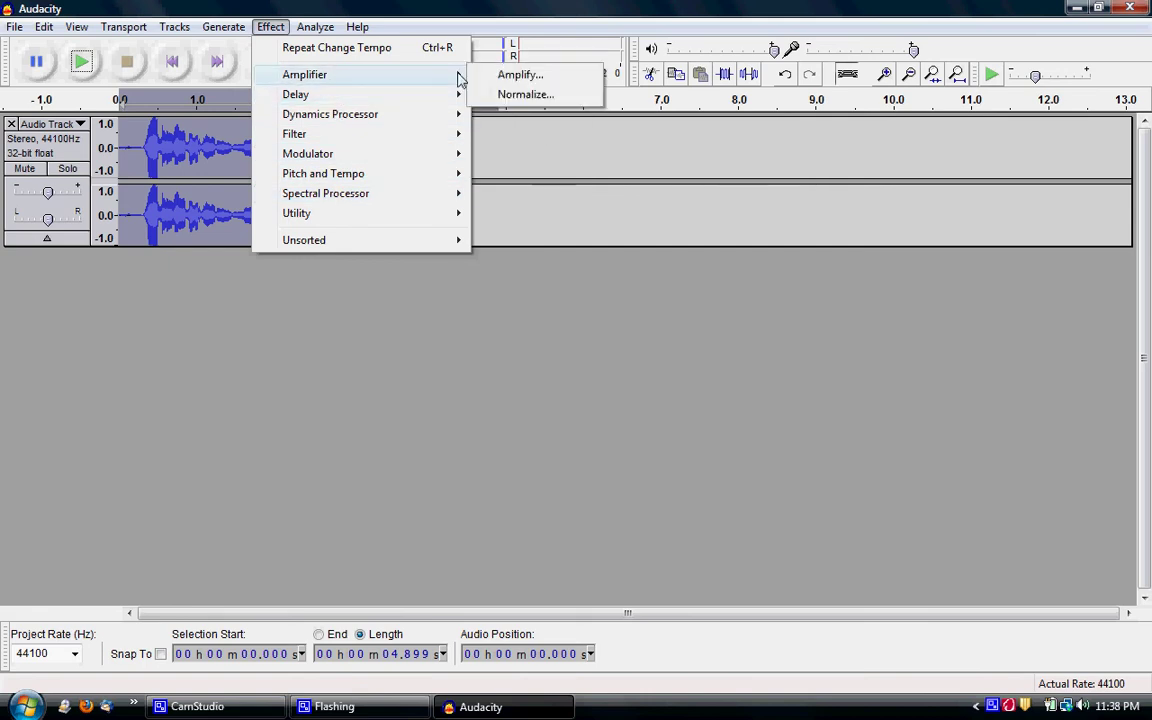
{"action": "left_click", "coordinate": [525, 75]}
{"action": "left_click_drag", "start_coordinate": [578, 333], "coordinate": [588, 337]}
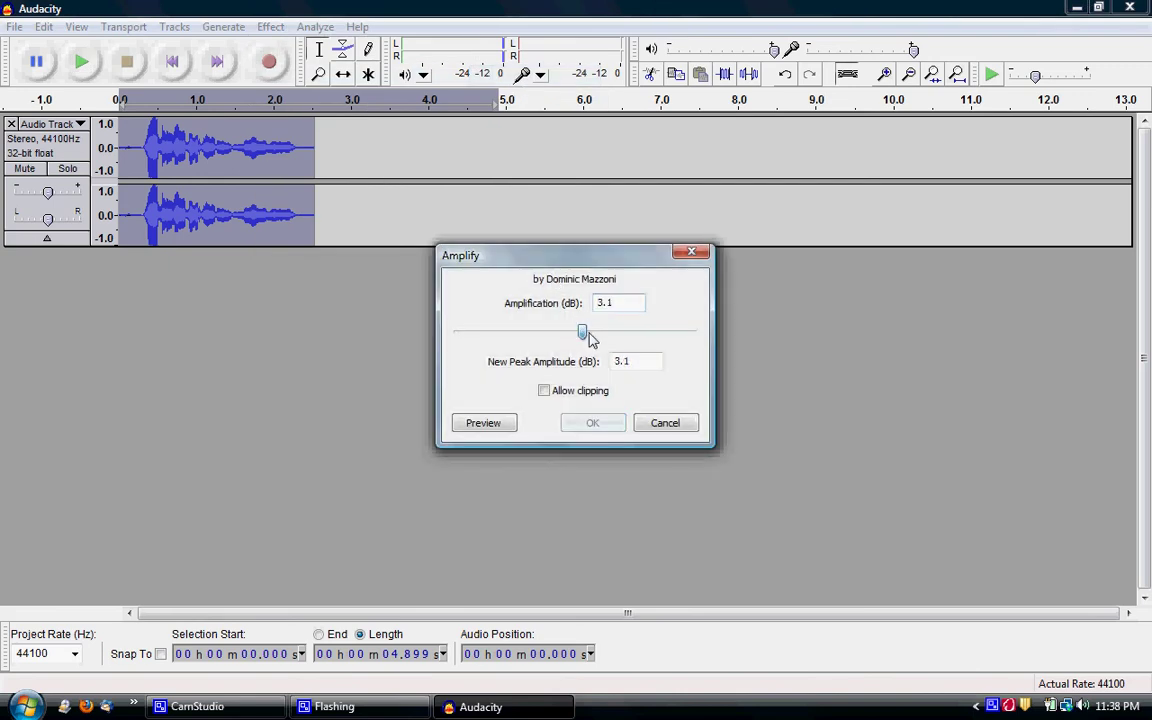
{"action": "left_click", "coordinate": [483, 423]}
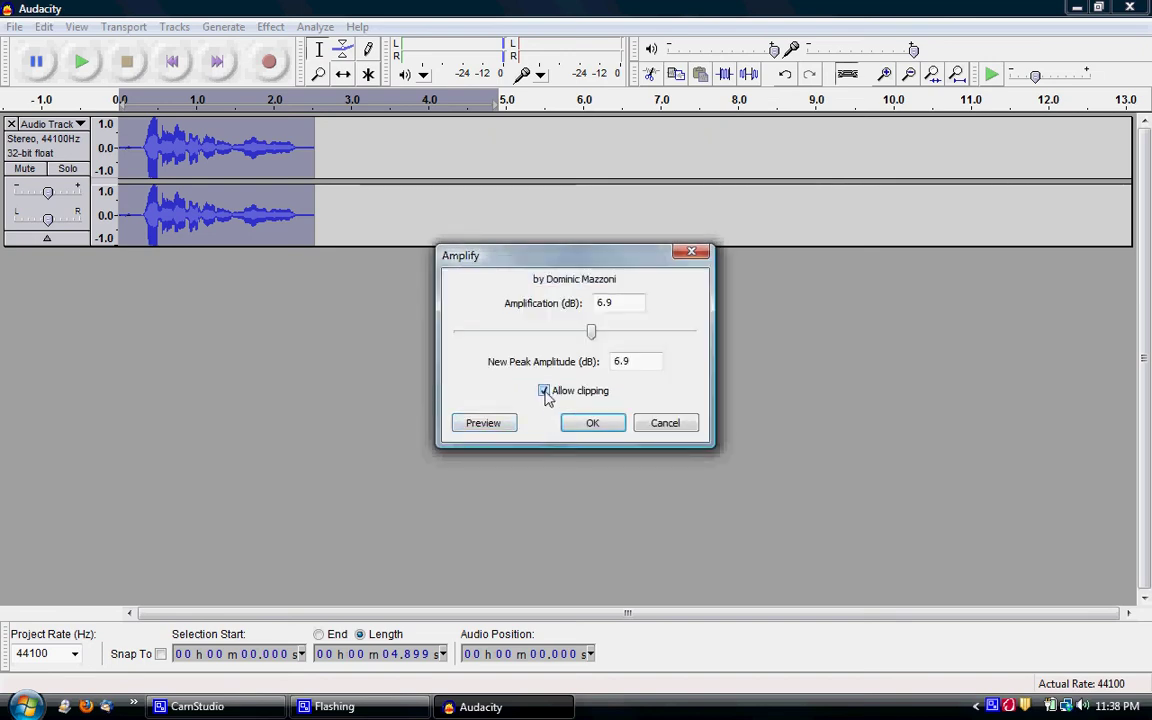
{"action": "left_click", "coordinate": [503, 424]}
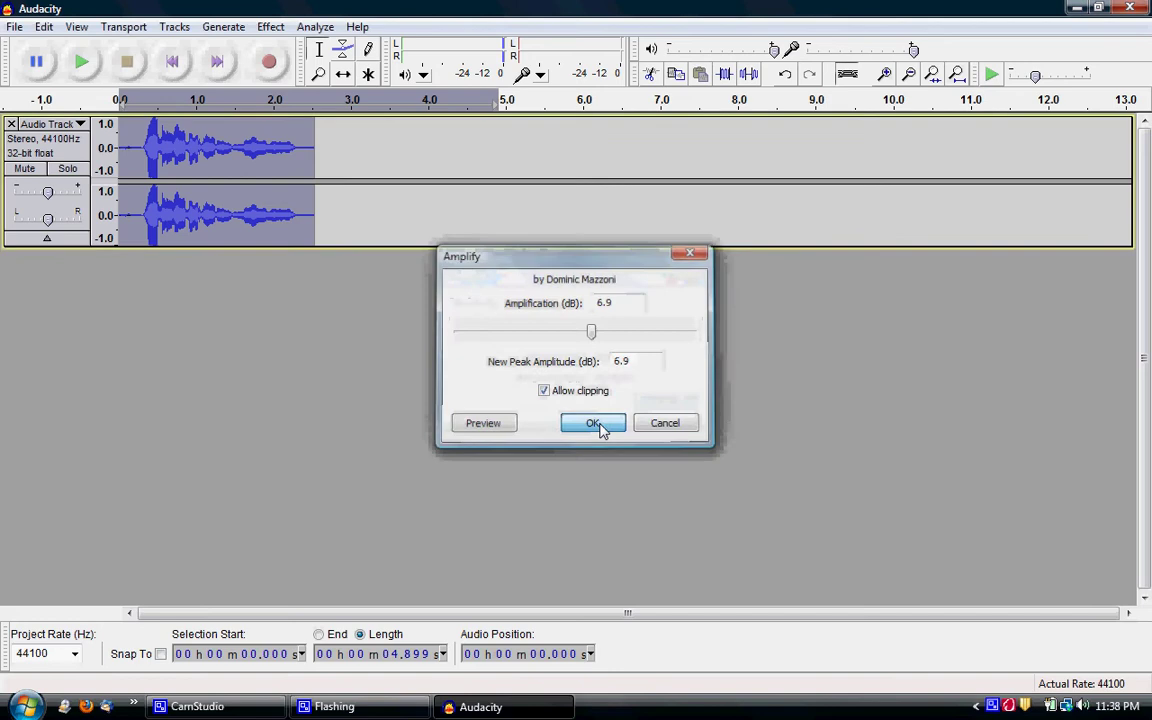
{"action": "left_click", "coordinate": [599, 427]}
{"action": "left_click", "coordinate": [72, 55]}
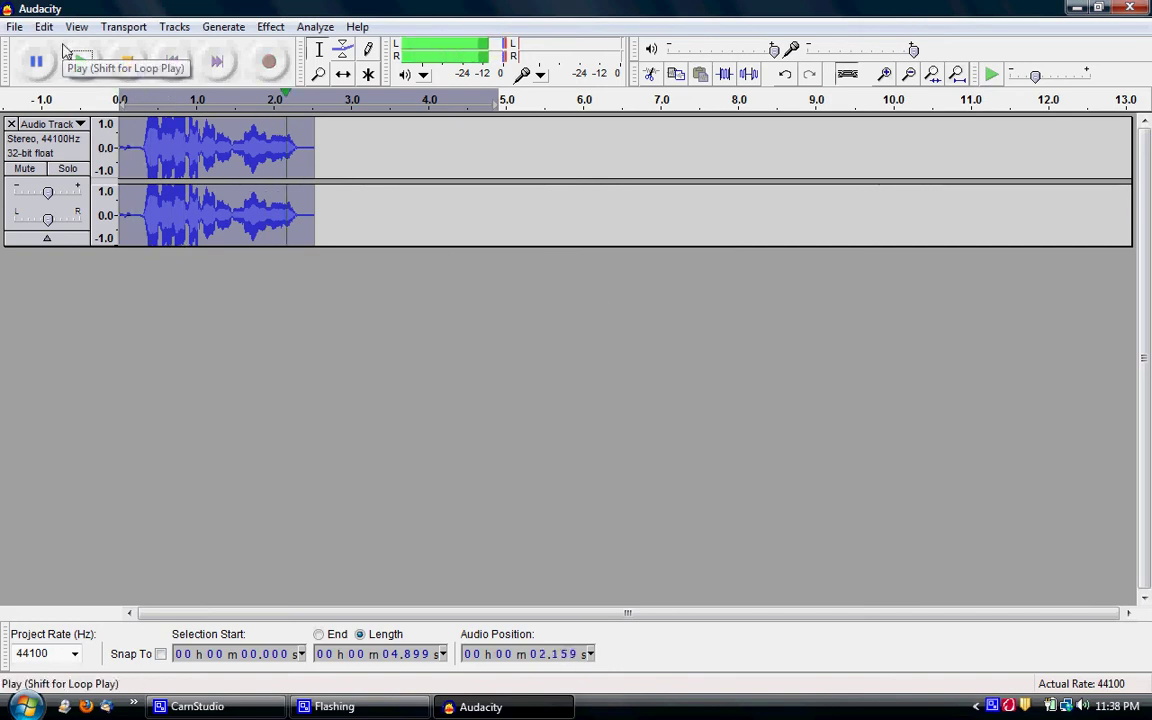
- Zoom into the recording's waveform between about 1.61 and 1.90 seconds with the Zoom tool
{"action": "left_click", "coordinate": [320, 77]}
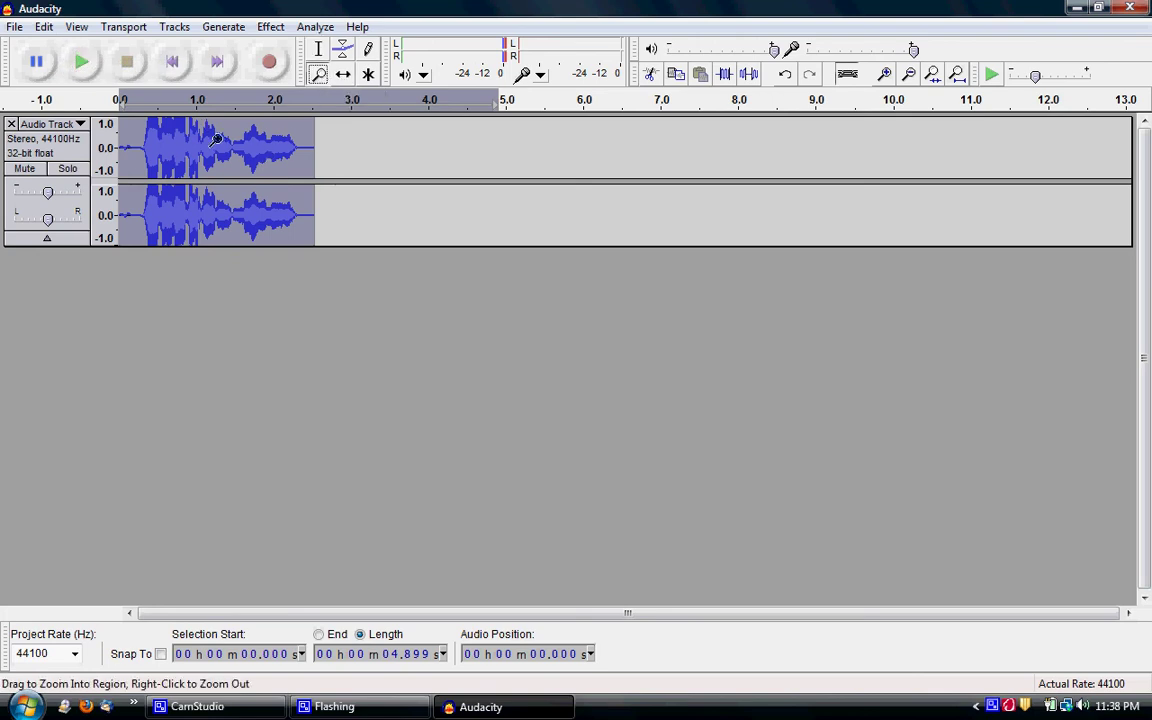
{"action": "left_click_drag", "start_coordinate": [244, 145], "coordinate": [268, 158]}
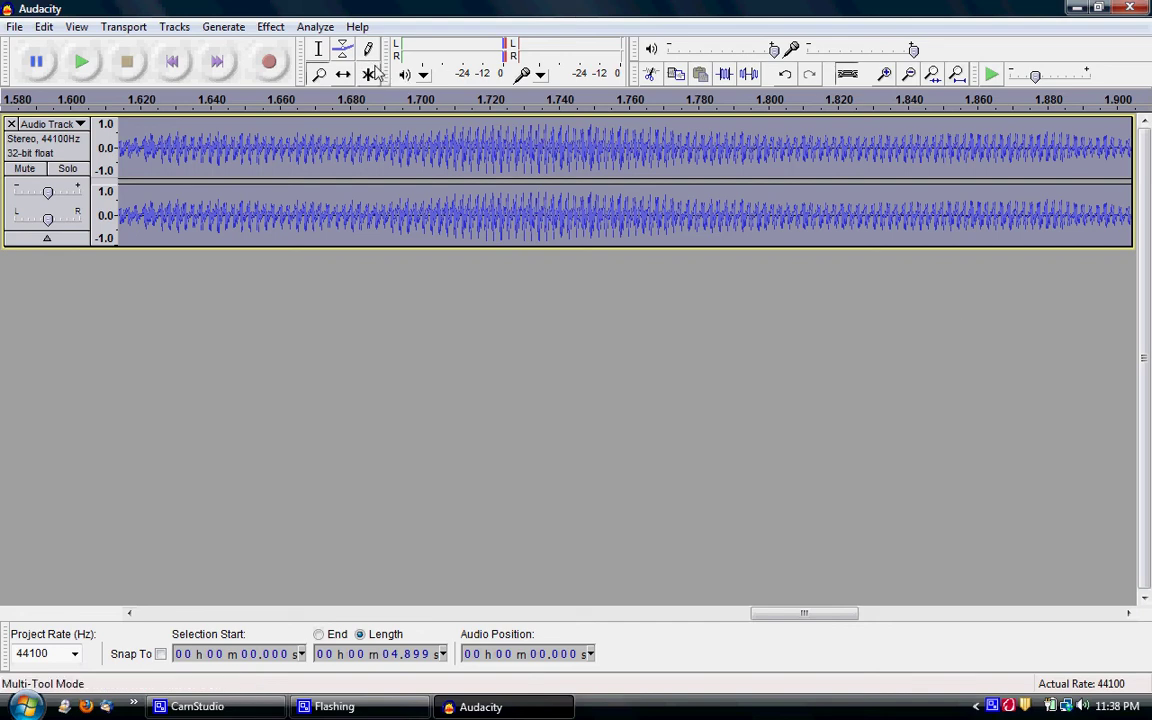
- Undo all effects and the recording itself, and restore them all with redo
{"action": "key", "text": "ctrl+z"}
{"action": "key", "text": "ctrl+z"}
{"action": "key", "text": "ctrl+z"}
{"action": "key", "text": "ctrl+z"}
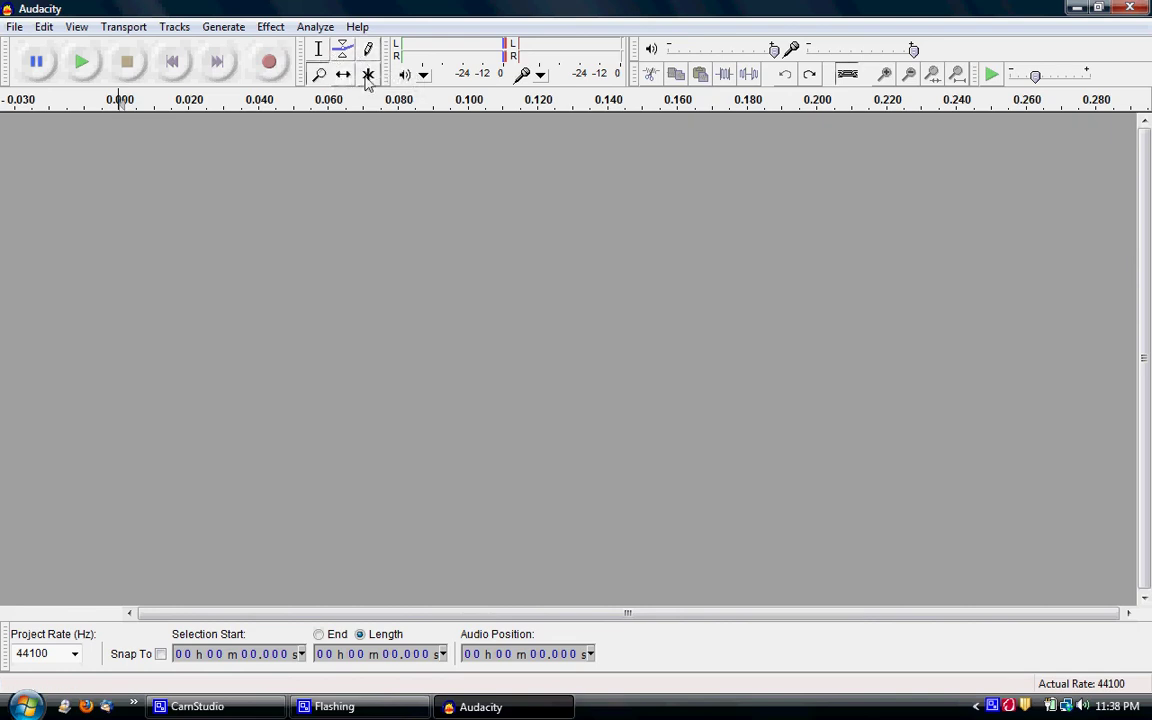
{"action": "left_click", "coordinate": [318, 74]}
{"action": "left_click", "coordinate": [811, 76]}
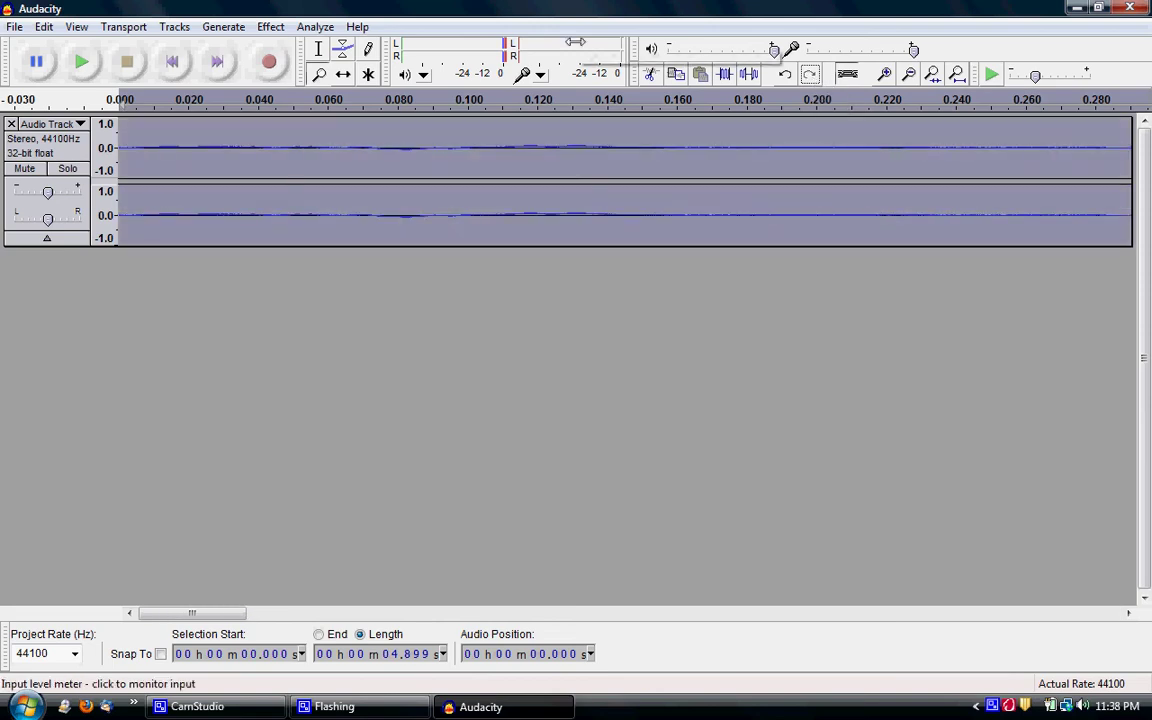
- Play the restored recording, switch to Multi-Tool mode and play it again
{"action": "left_click", "coordinate": [86, 65]}
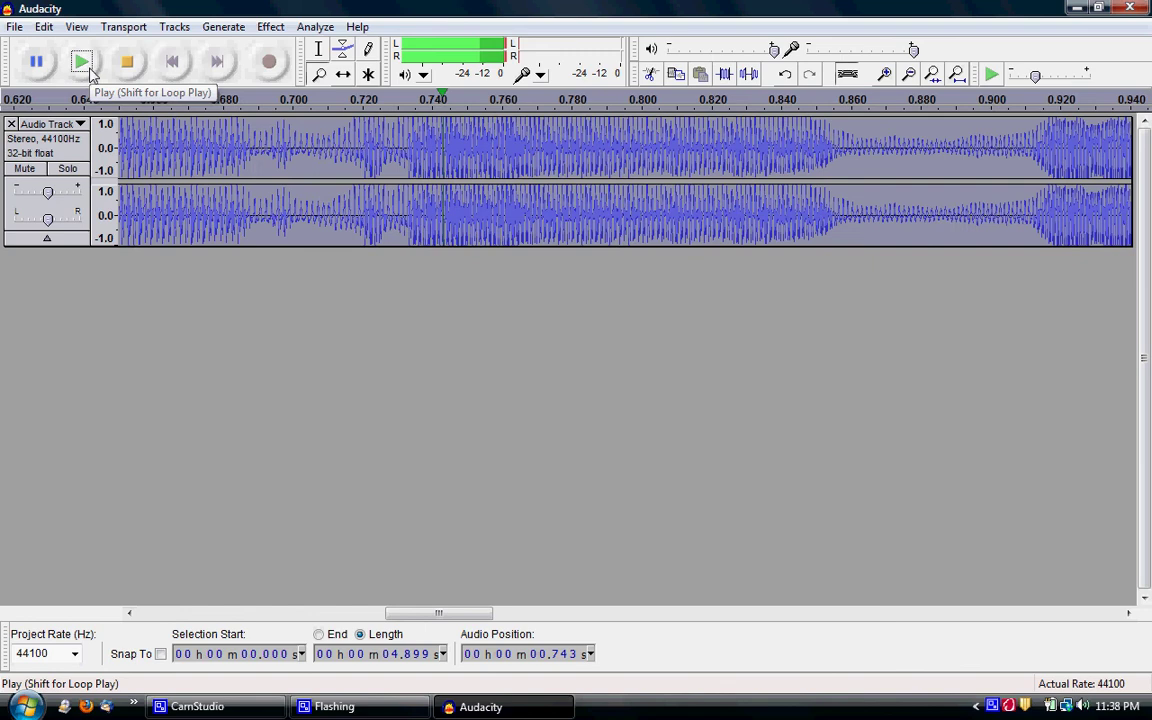
{"action": "left_click", "coordinate": [368, 75]}
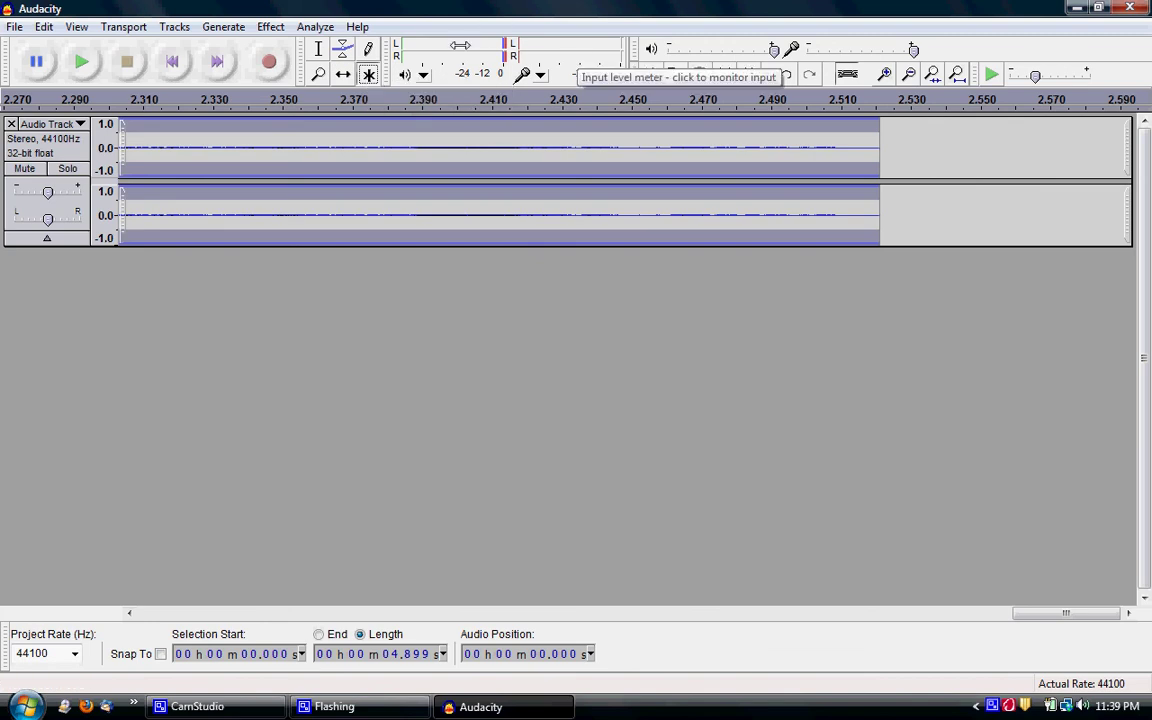
{"action": "left_click", "coordinate": [75, 74]}
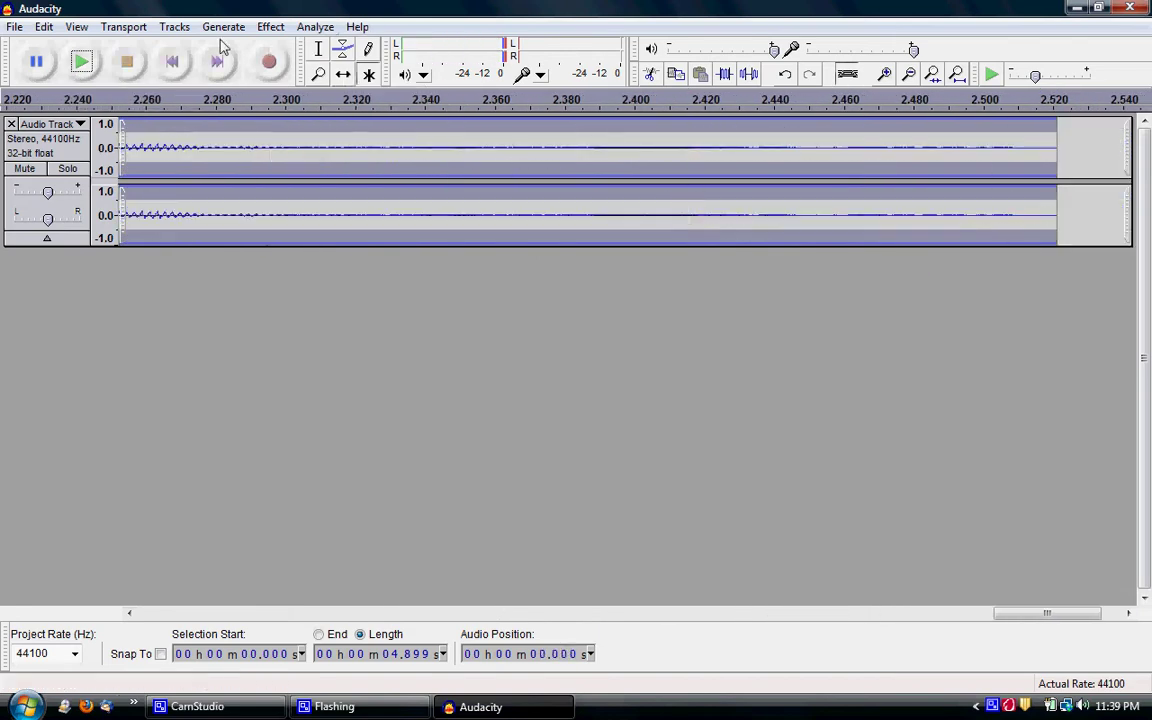
{"action": "left_click", "coordinate": [176, 28]}
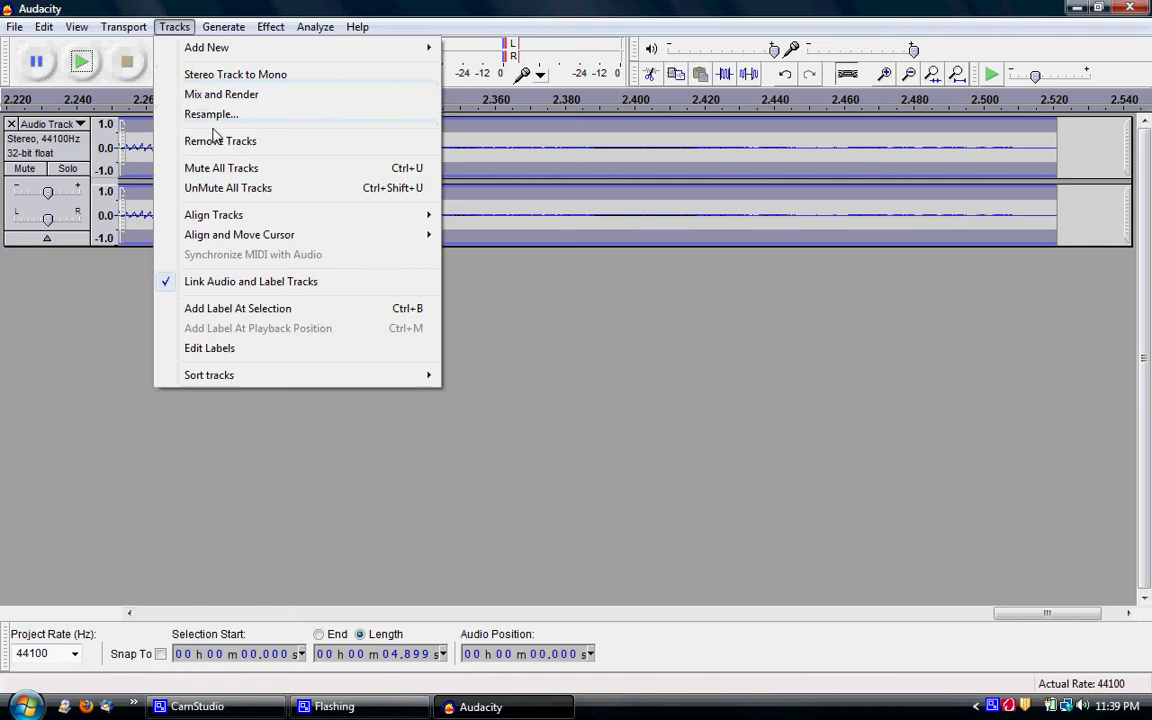
{"action": "mouse_move", "coordinate": [133, 33]}
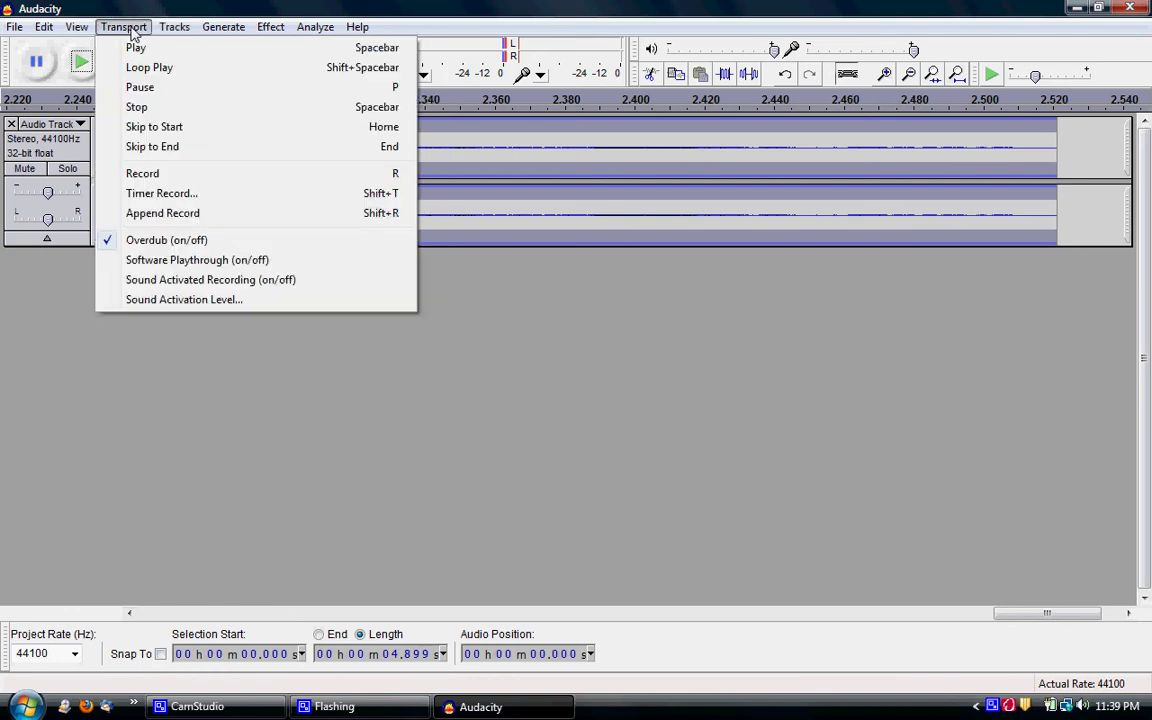
{"action": "mouse_move", "coordinate": [333, 33]}
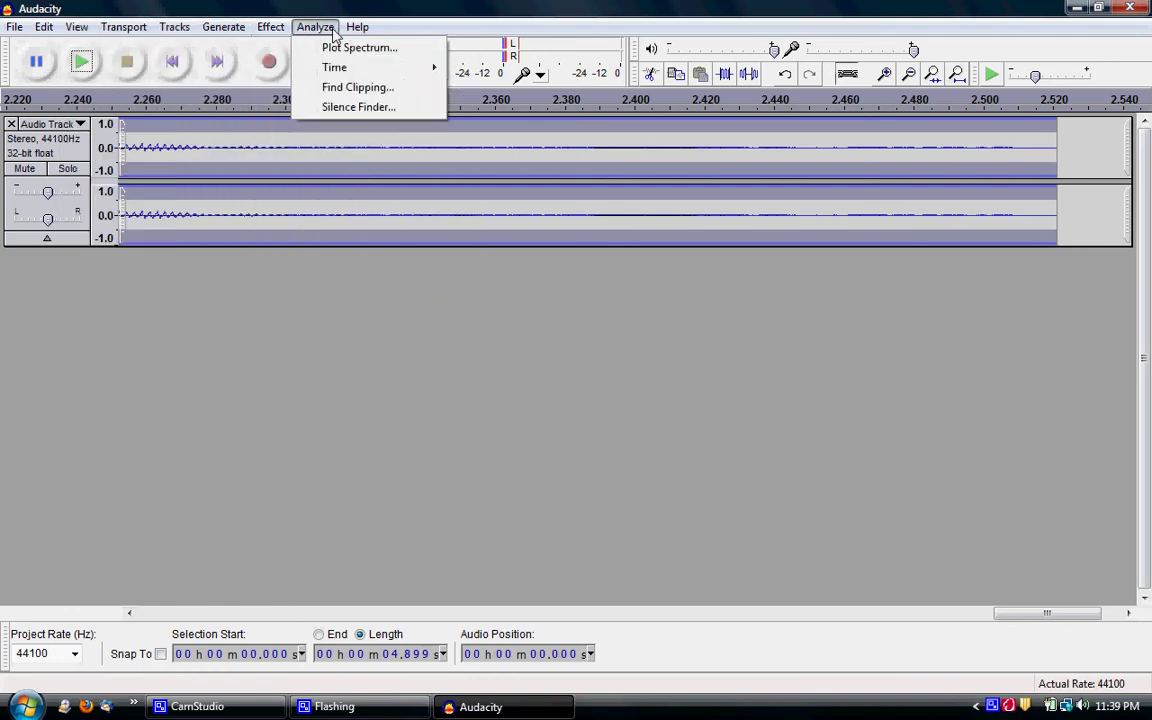
{"action": "left_click", "coordinate": [698, 100]}
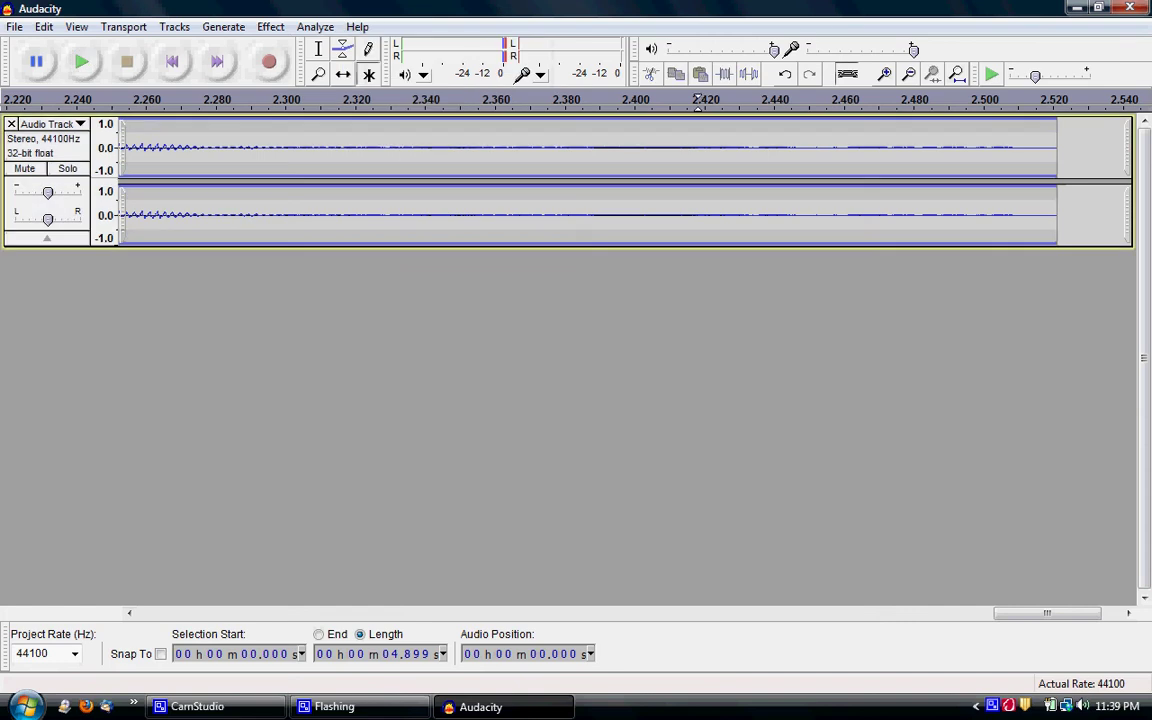
- Add a volume envelope point to the track at about 2.404 seconds and raise the track's gain slightly
{"action": "mouse_move", "coordinate": [630, 128]}
{"action": "left_mouse_down"}
{"action": "mouse_move", "coordinate": [689, 162]}
{"action": "mouse_move", "coordinate": [650, 122]}
{"action": "left_mouse_up"}
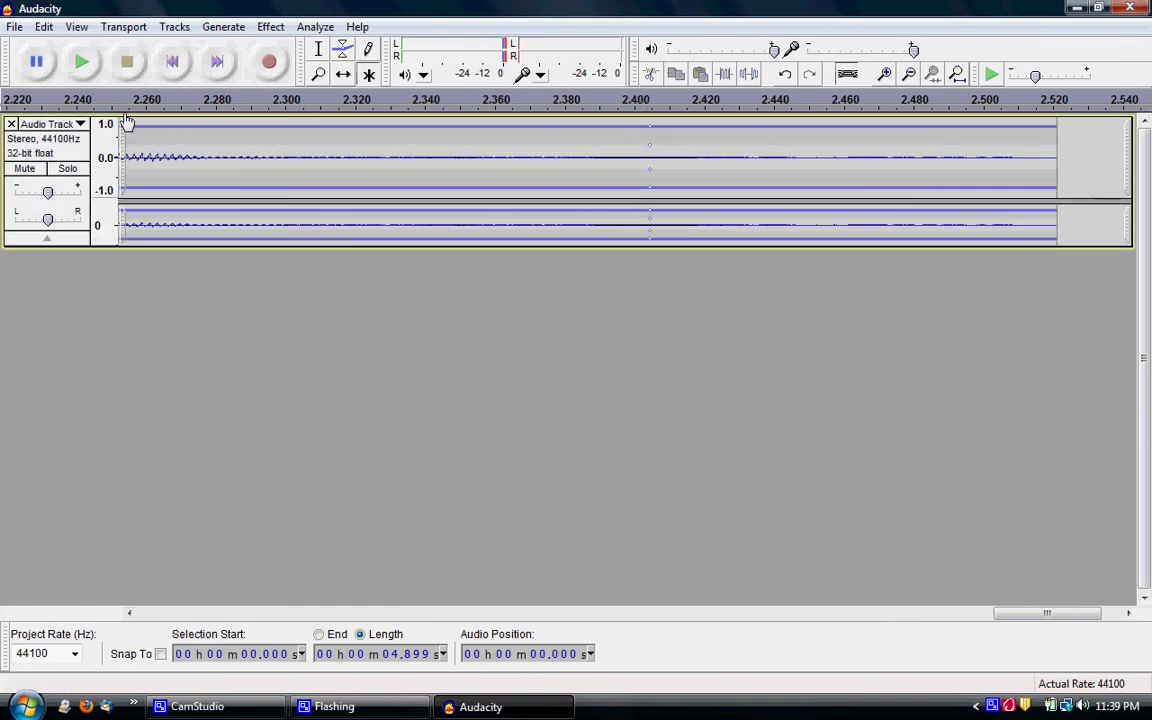
{"action": "mouse_move", "coordinate": [60, 203]}
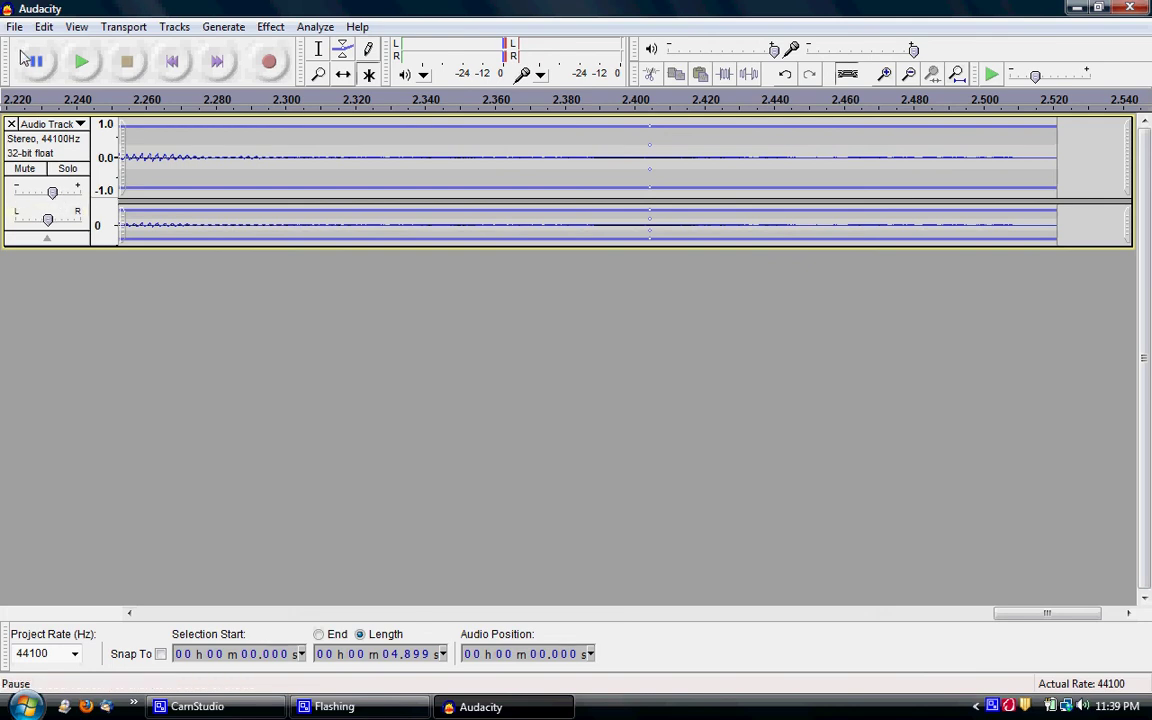
- Export the selected audio to the desktop as test.wav in WAV (Microsoft) signed 16 bit PCM format, with the metadata left blank
{"action": "left_click", "coordinate": [68, 62]}
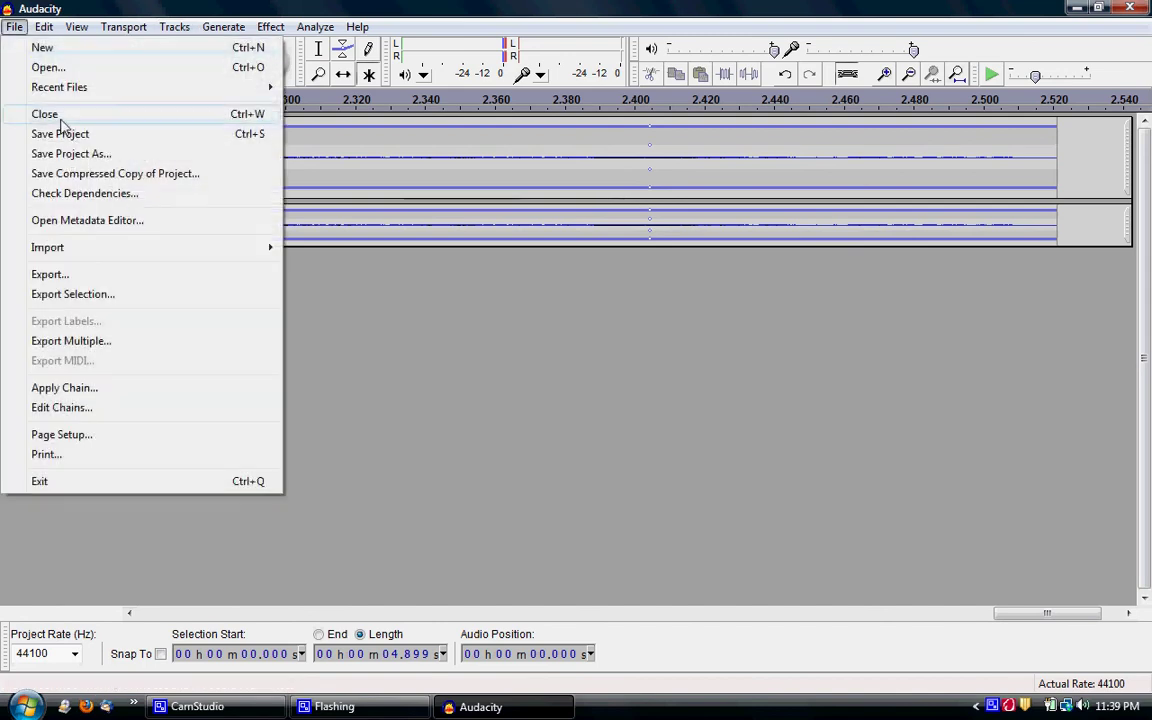
{"action": "left_click", "coordinate": [60, 295]}
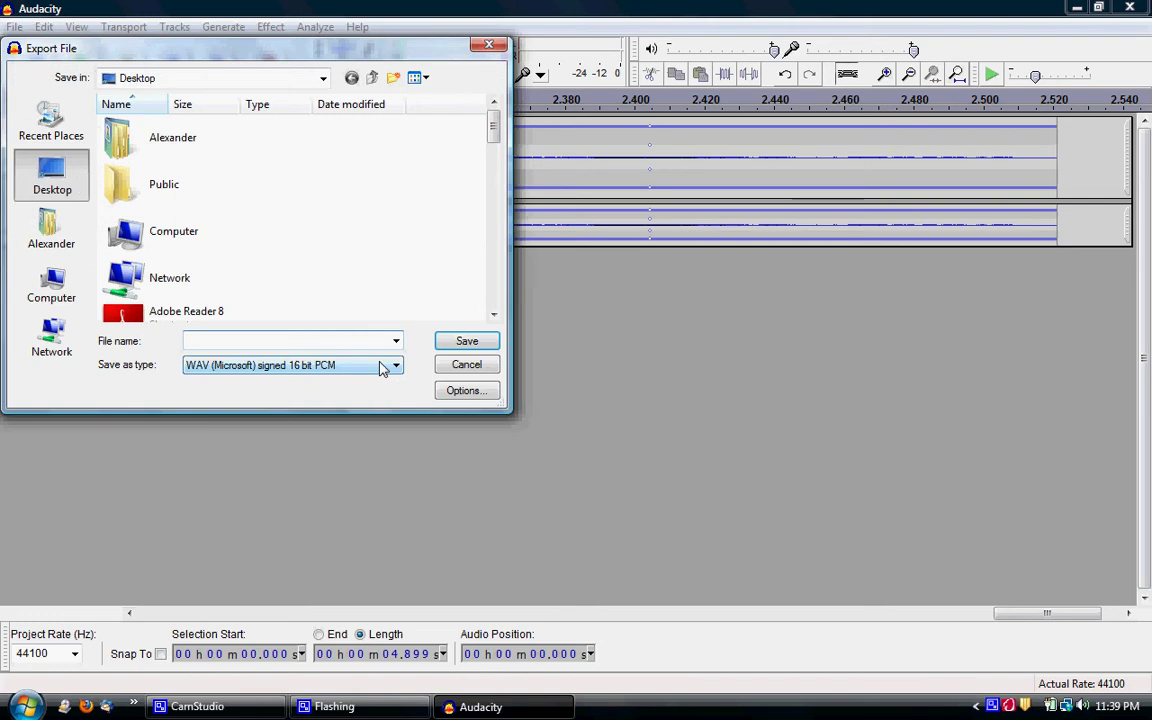
{"action": "left_click", "coordinate": [466, 342]}
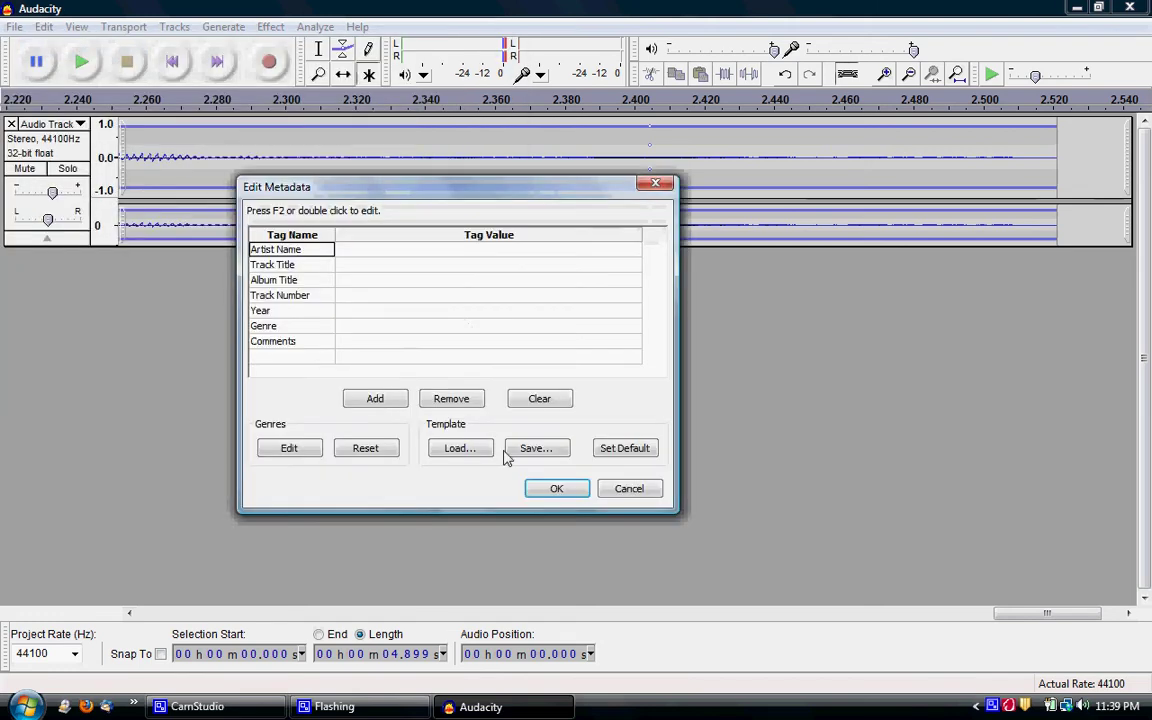
{"action": "key", "text": "Return"}
- Show the desktop and move the exported test.wav file to the empty area near its middle
{"action": "key", "text": "super+d"}
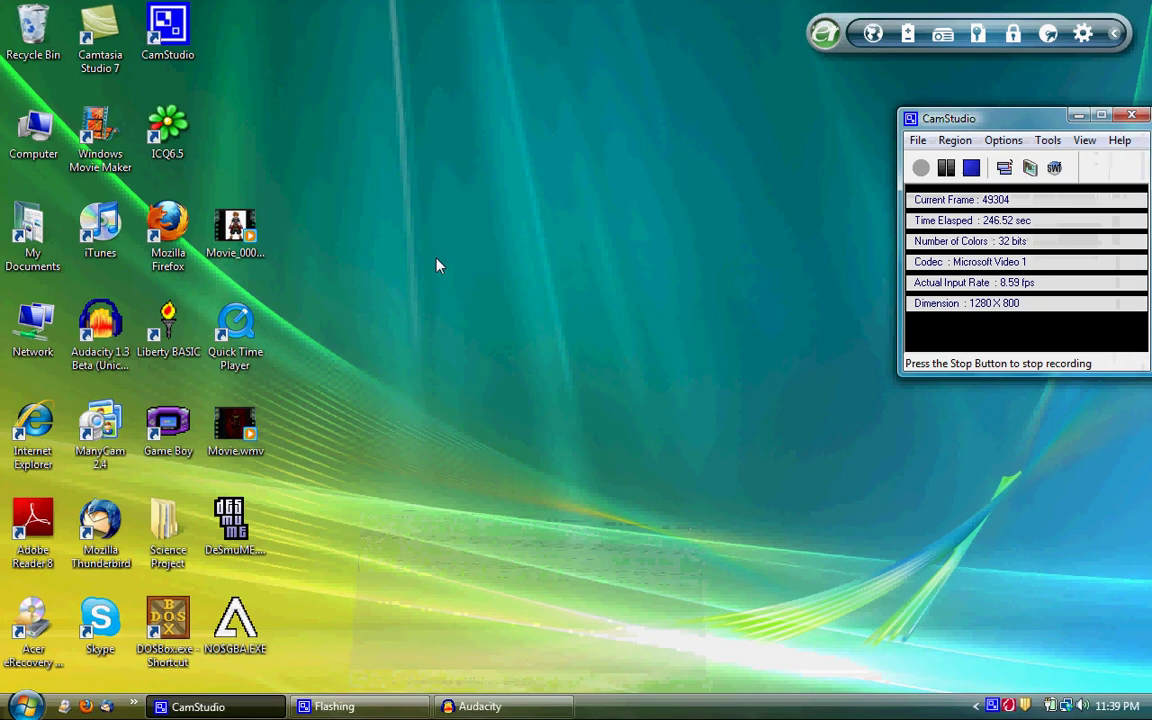
{"action": "left_click_drag", "start_coordinate": [224, 58], "coordinate": [491, 263]}
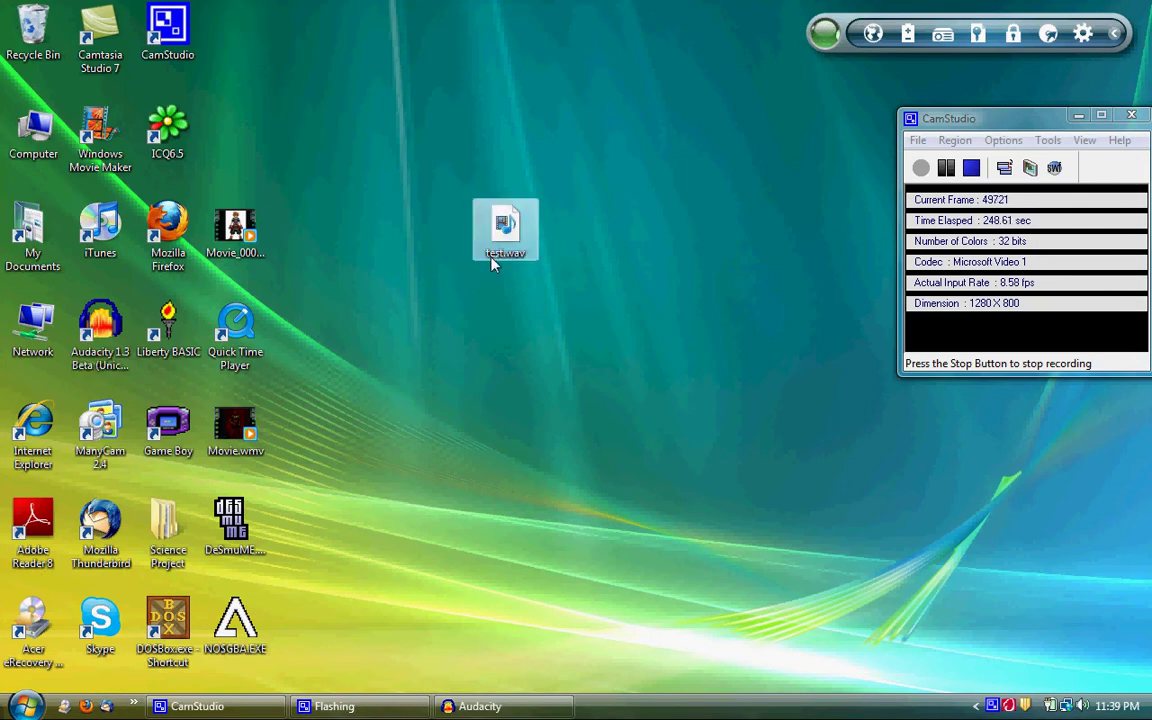
- Open Windows Movie Maker and delete the broken items 9 and f from the New Folder collection
{"action": "left_click", "coordinate": [107, 147]}
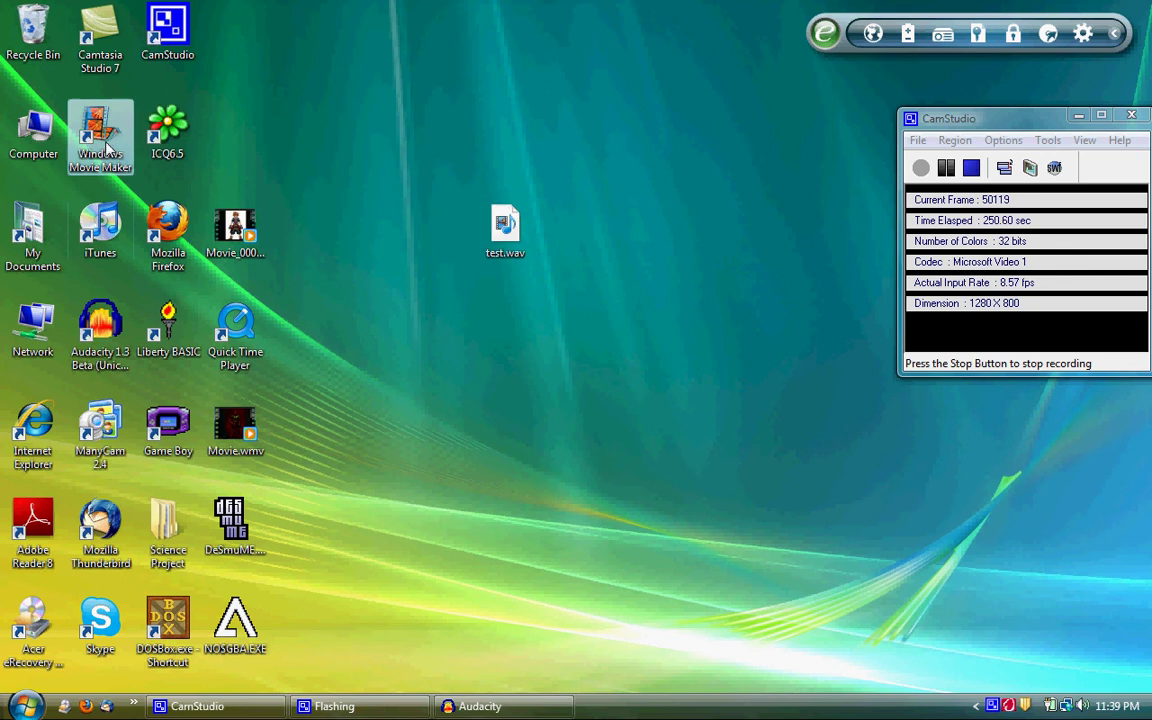
{"action": "left_click", "coordinate": [400, 245]}
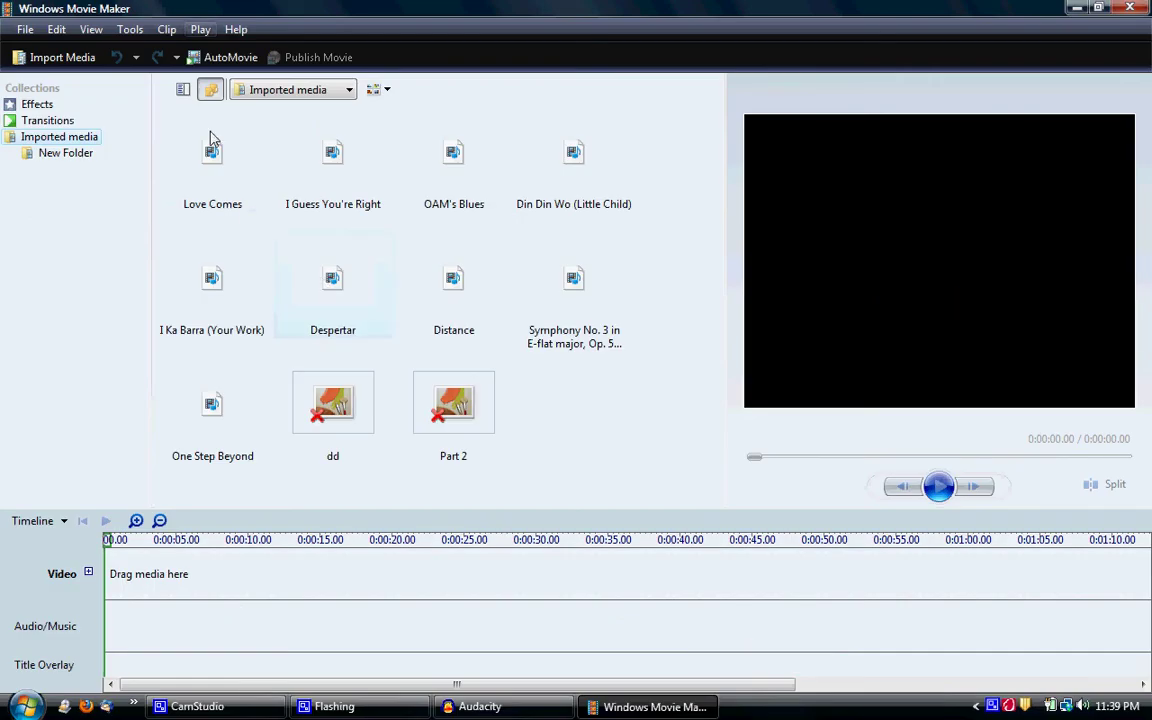
{"action": "left_click", "coordinate": [66, 153]}
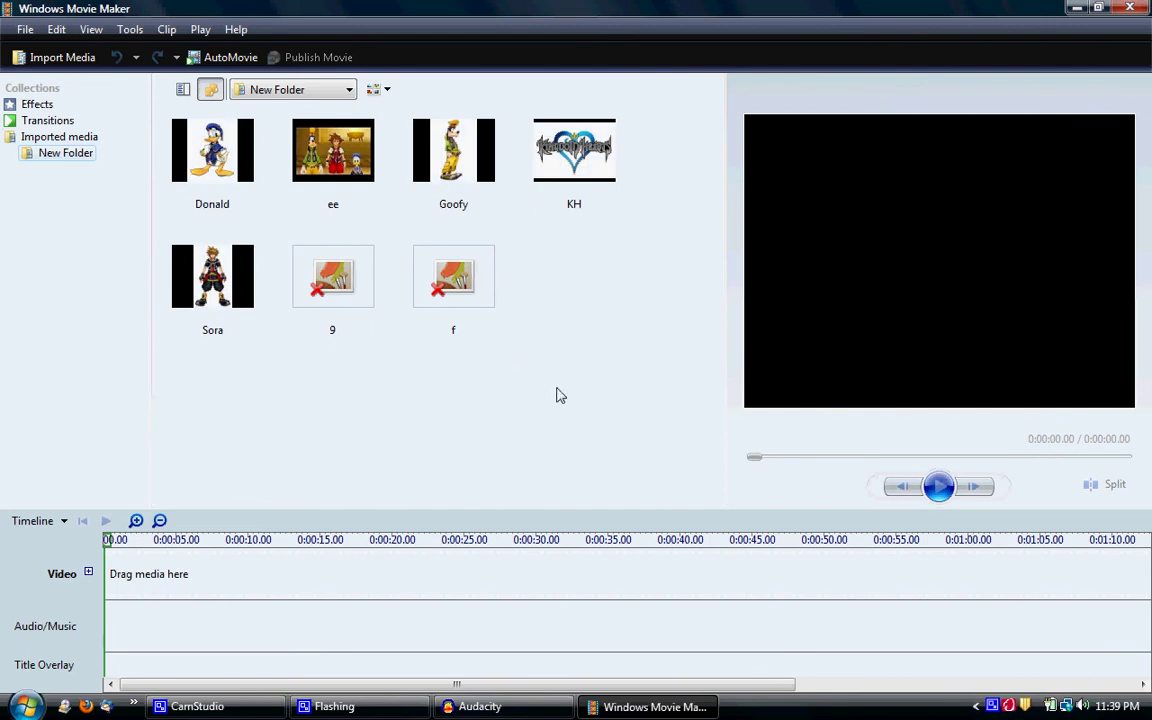
{"action": "left_click_drag", "start_coordinate": [428, 342], "coordinate": [340, 280]}
{"action": "key", "text": "Delete"}
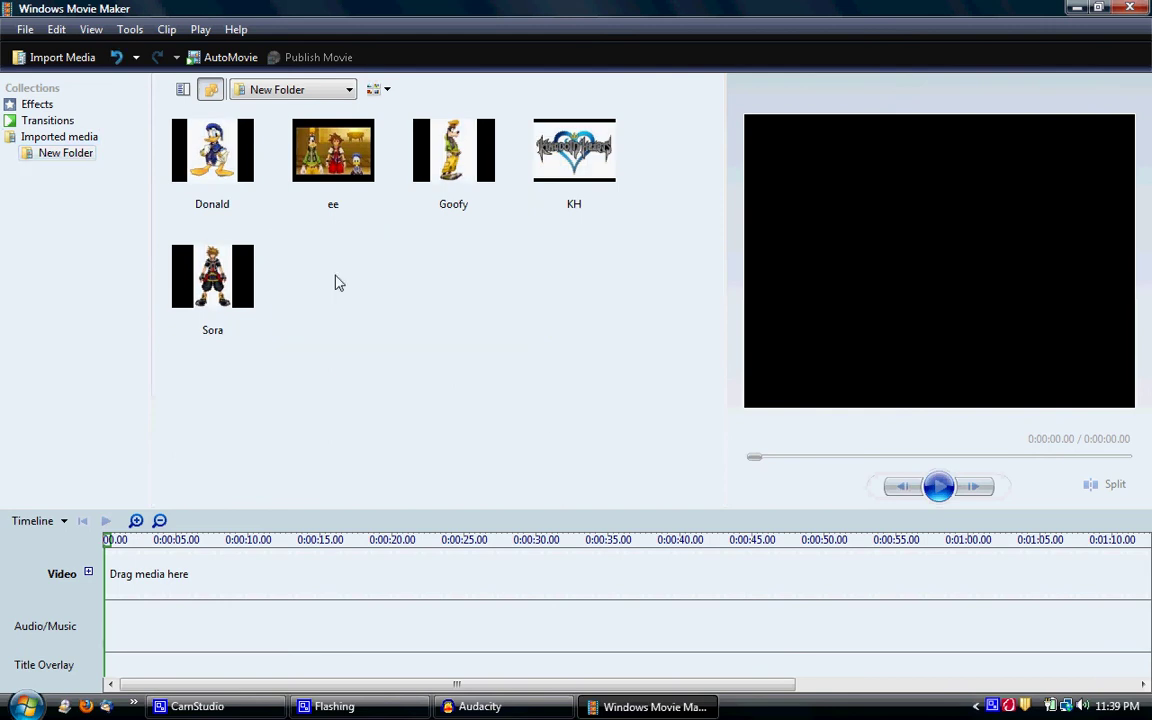
- Import test.wav from the desktop into the New Folder collection
{"action": "left_click", "coordinate": [62, 58]}
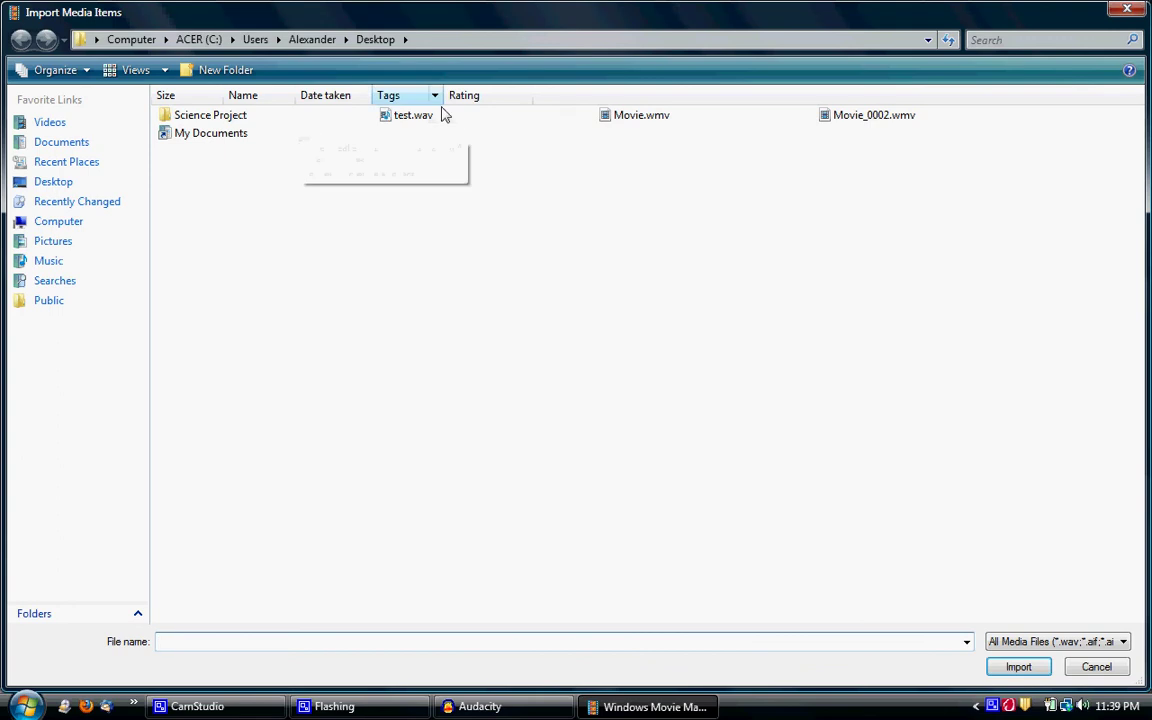
{"action": "double_click", "coordinate": [440, 115]}
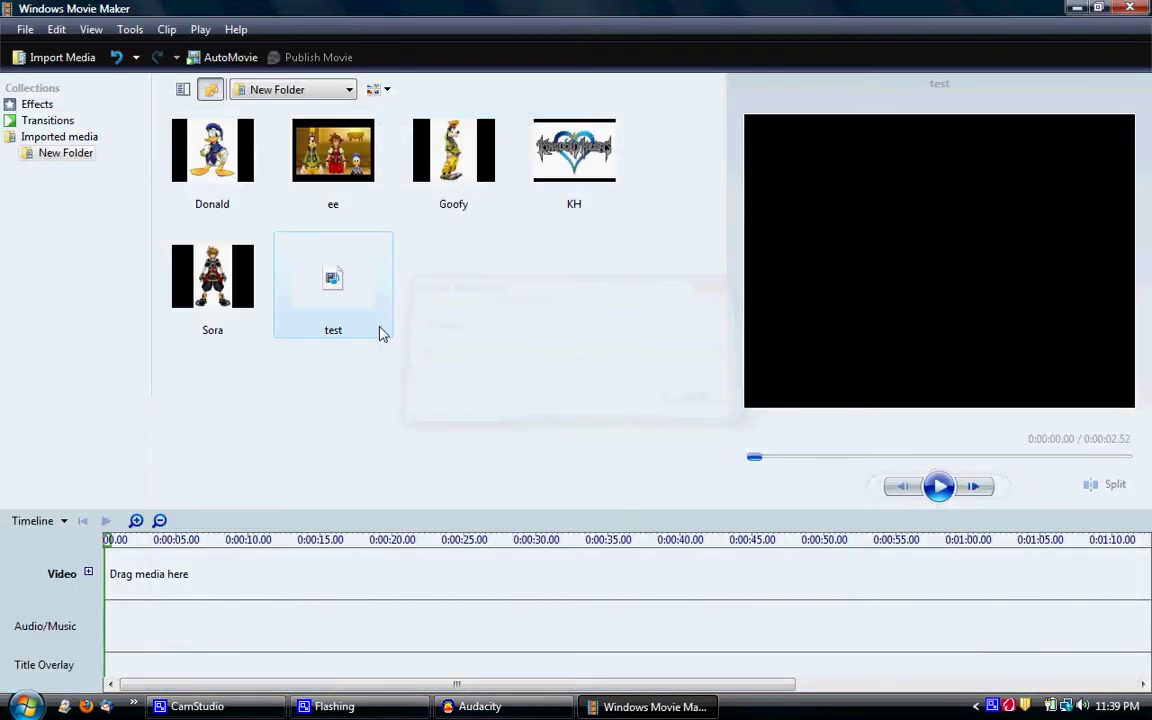
- Place the test clip on the Audio/Music track and the Sora picture on the Video track at the start, matching the picture's duration to 2.52 seconds
{"action": "left_click_drag", "start_coordinate": [380, 333], "coordinate": [118, 627]}
{"action": "left_click_drag", "start_coordinate": [185, 283], "coordinate": [125, 577]}
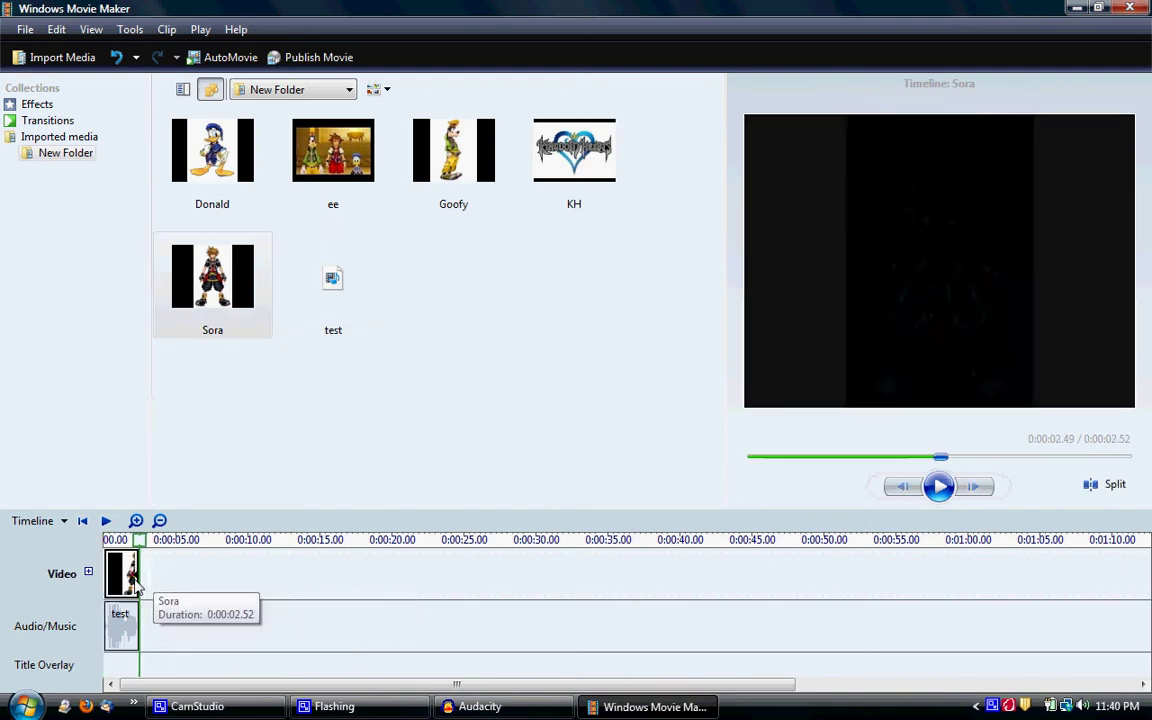
- Apply the Sharpen effect to the Sora picture on the Video track
{"action": "left_click", "coordinate": [40, 104]}
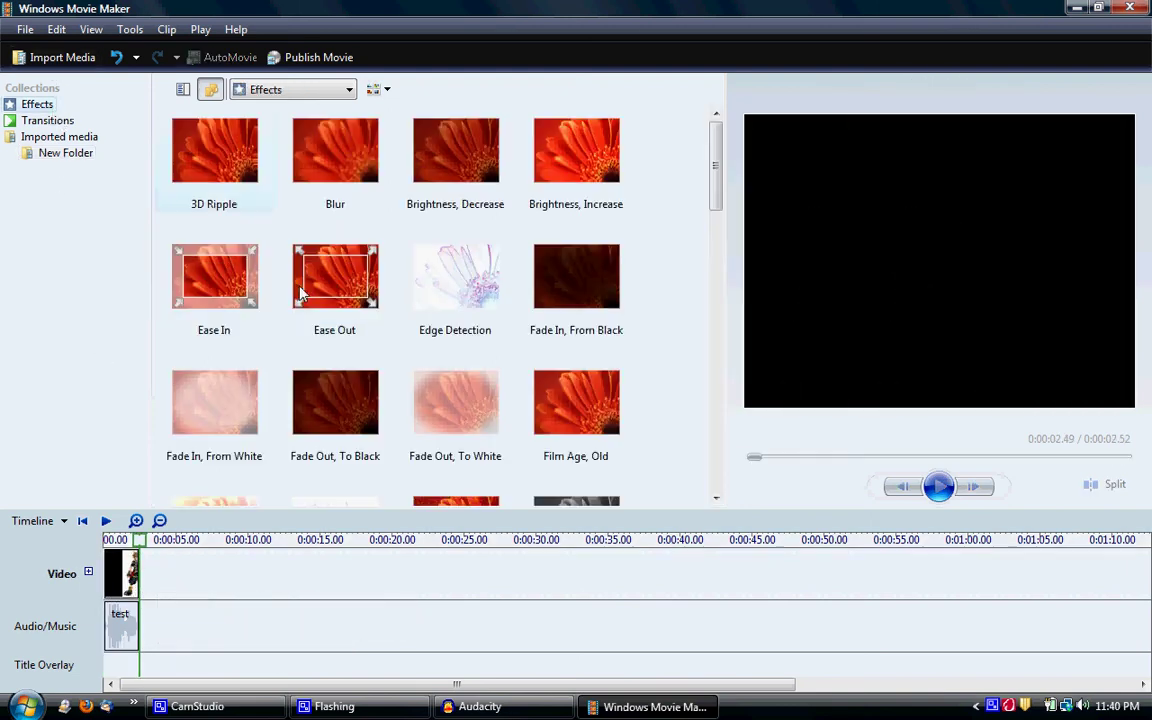
{"action": "left_click_drag", "start_coordinate": [720, 168], "coordinate": [748, 345]}
{"action": "left_click_drag", "start_coordinate": [462, 257], "coordinate": [121, 575]}
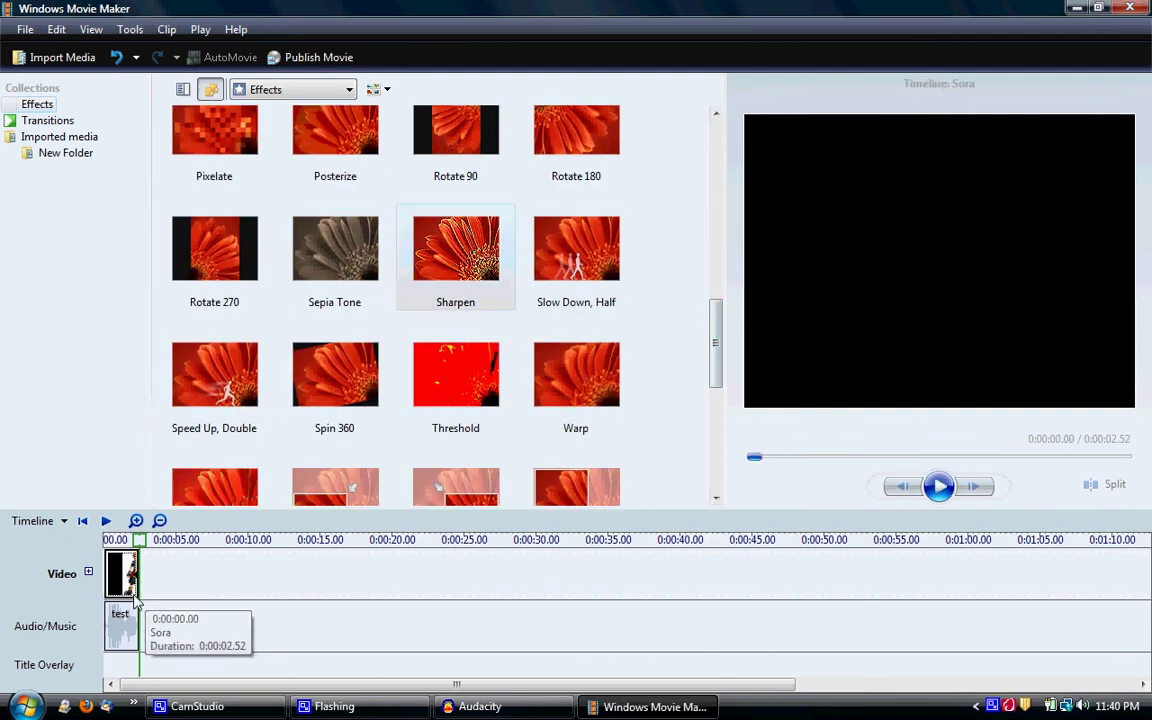
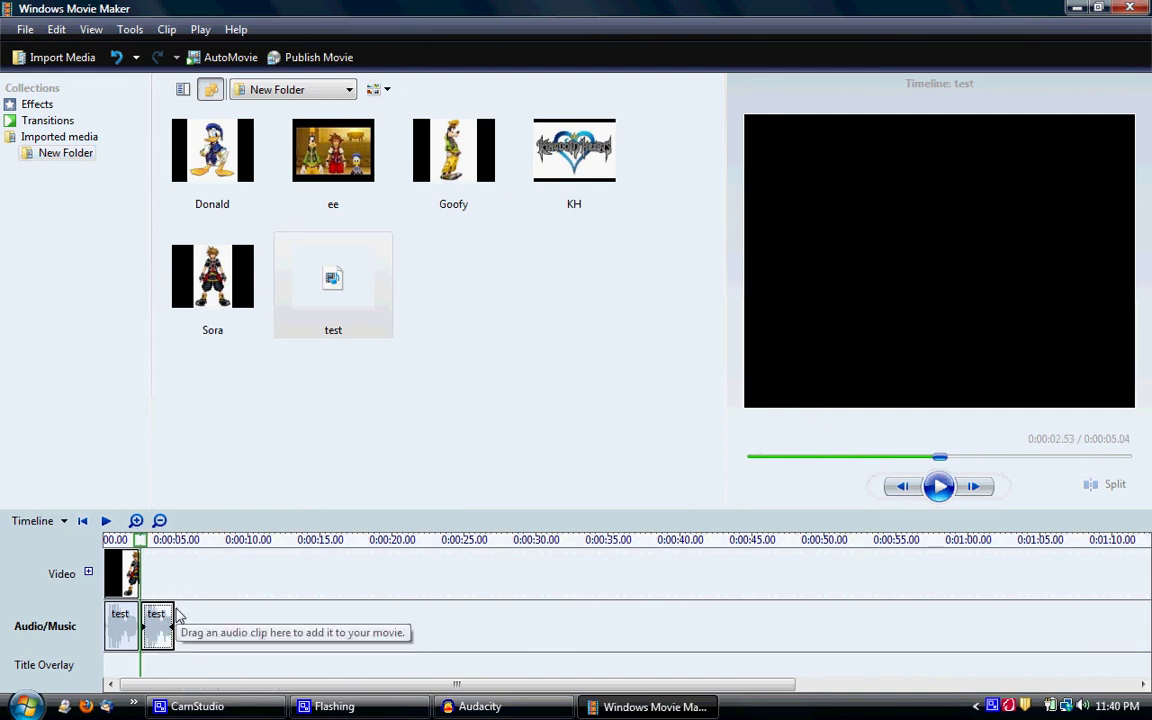
- Paste five more copies of the test clip in sequence on the Audio/Music track
{"action": "key", "text": "ctrl+v"}
{"action": "key", "text": "ctrl+v"}
{"action": "key", "text": "ctrl+v"}
{"action": "key", "text": "ctrl+v"}
{"action": "key", "text": "ctrl+v"}
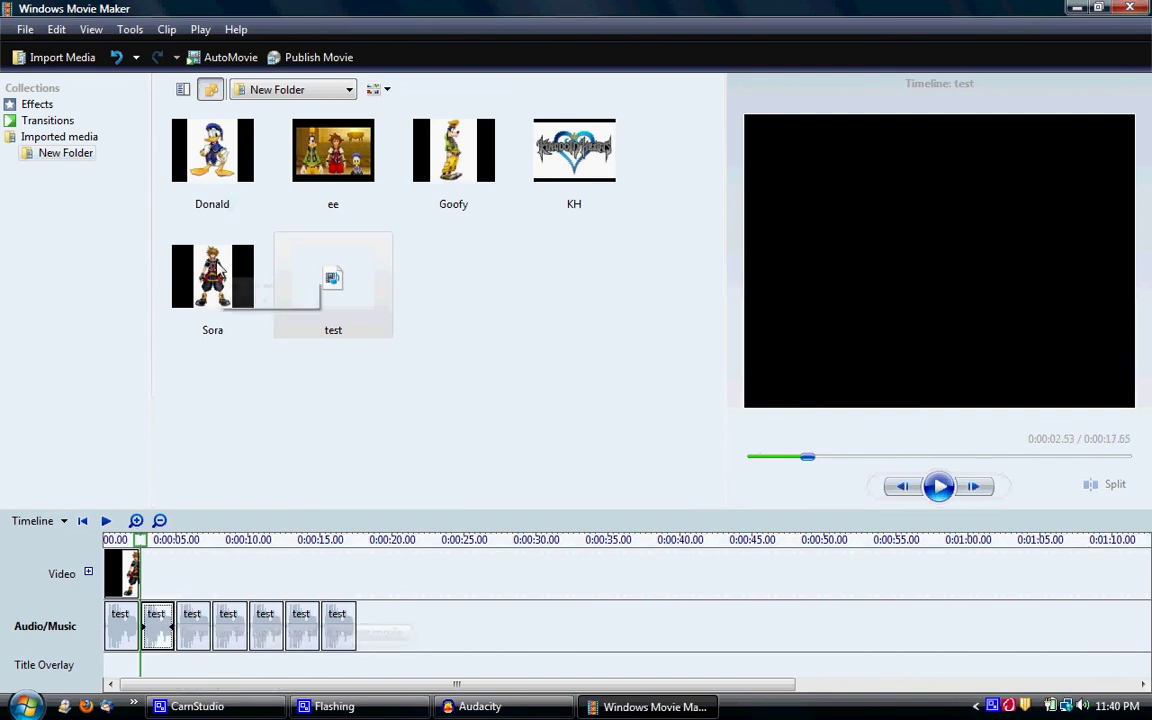
- Paste copies of the Sora picture along the Video track and delete the surplus last one so the pictures end with the audio clips
{"action": "left_click", "coordinate": [212, 276]}
{"action": "left_click", "coordinate": [125, 565]}
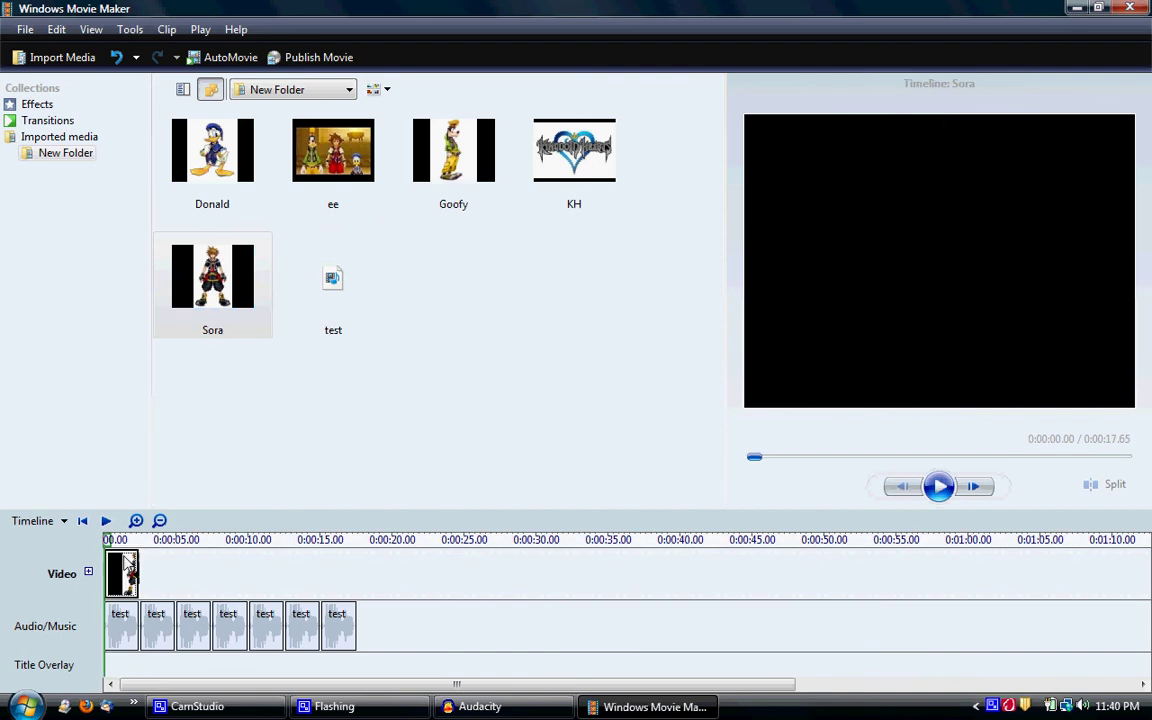
{"action": "key", "text": "ctrl+v"}
{"action": "key", "text": "ctrl+v"}
{"action": "key", "text": "ctrl+v"}
{"action": "key", "text": "ctrl+v"}
{"action": "key", "text": "ctrl+v"}
{"action": "key", "text": "ctrl+v"}
{"action": "key", "text": "ctrl+v"}
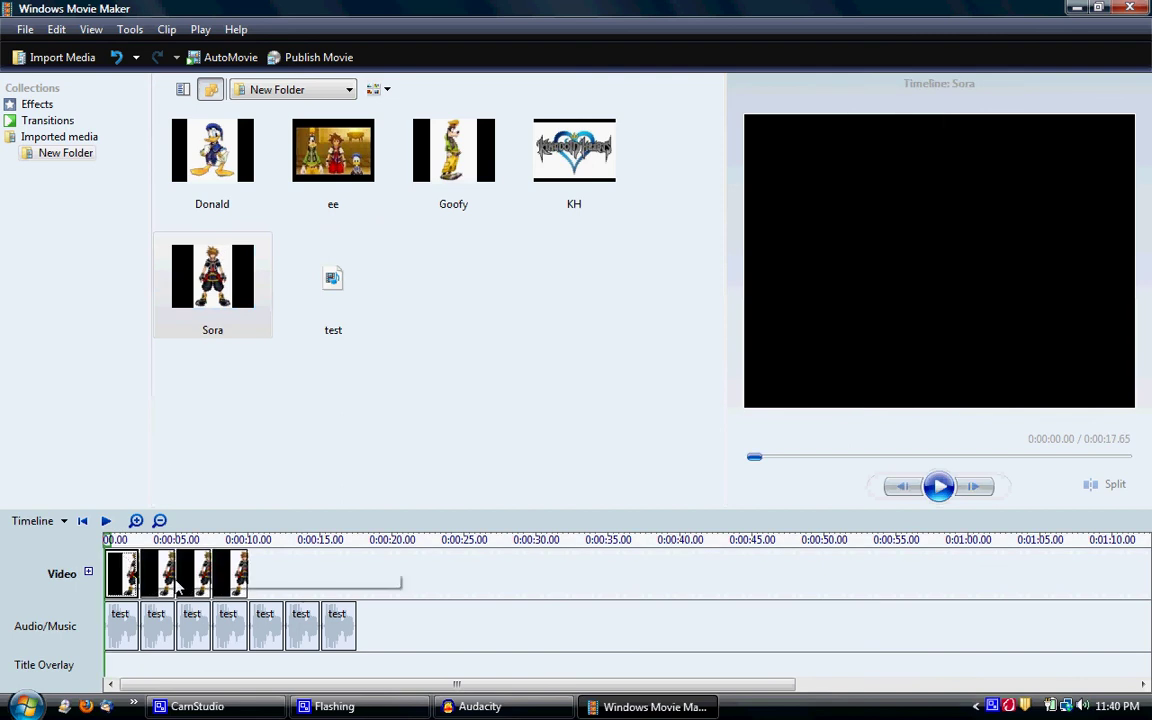
{"action": "left_click", "coordinate": [374, 575]}
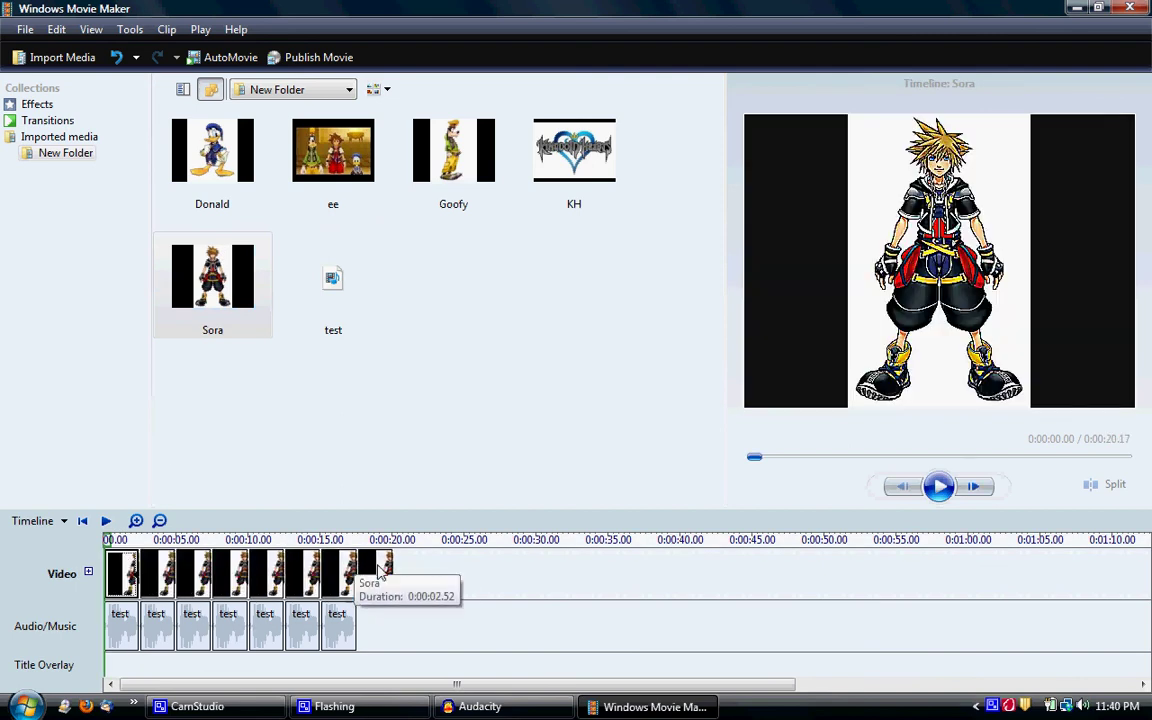
{"action": "key", "text": "Delete"}
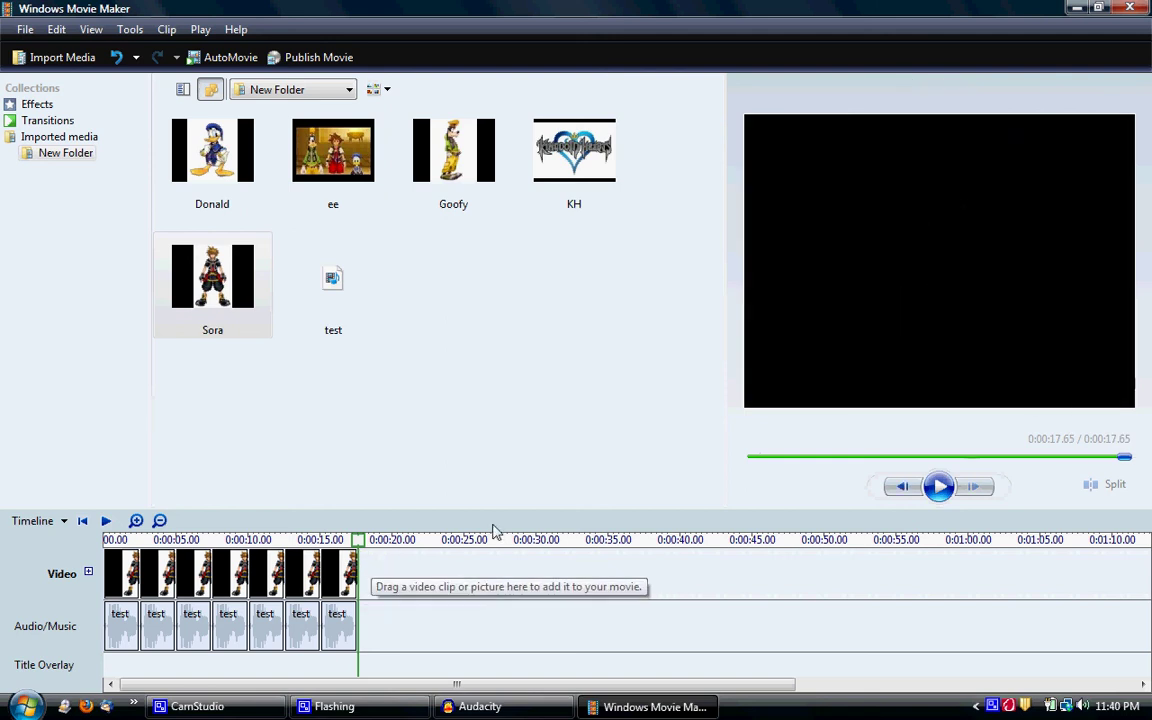
- Play the timeline from the start and lower the system volume during playback
{"action": "left_click", "coordinate": [936, 487]}
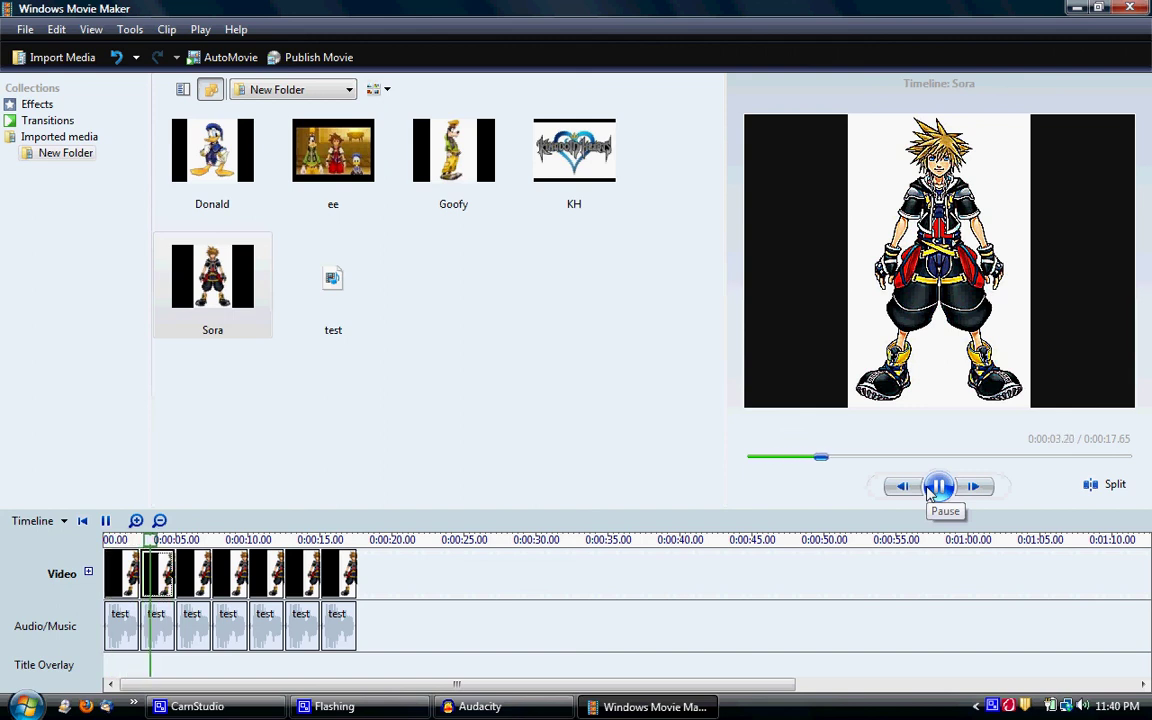
{"action": "left_click", "coordinate": [1082, 706]}
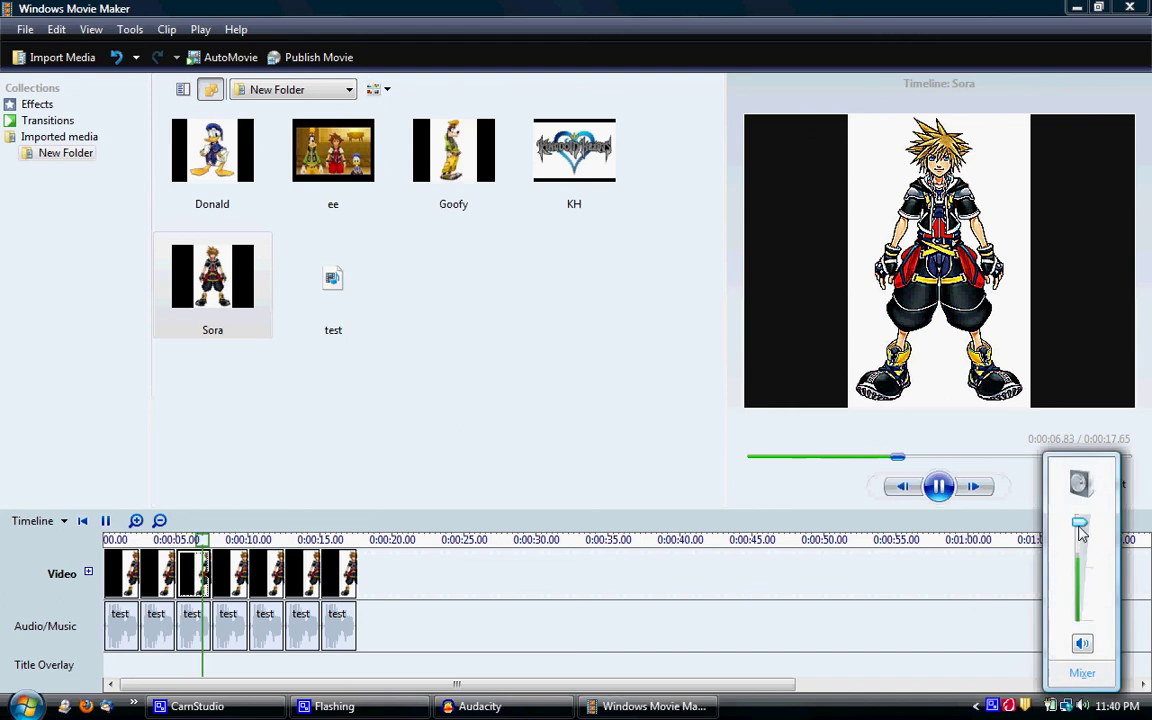
{"action": "left_click_drag", "start_coordinate": [1080, 522], "coordinate": [1083, 545]}
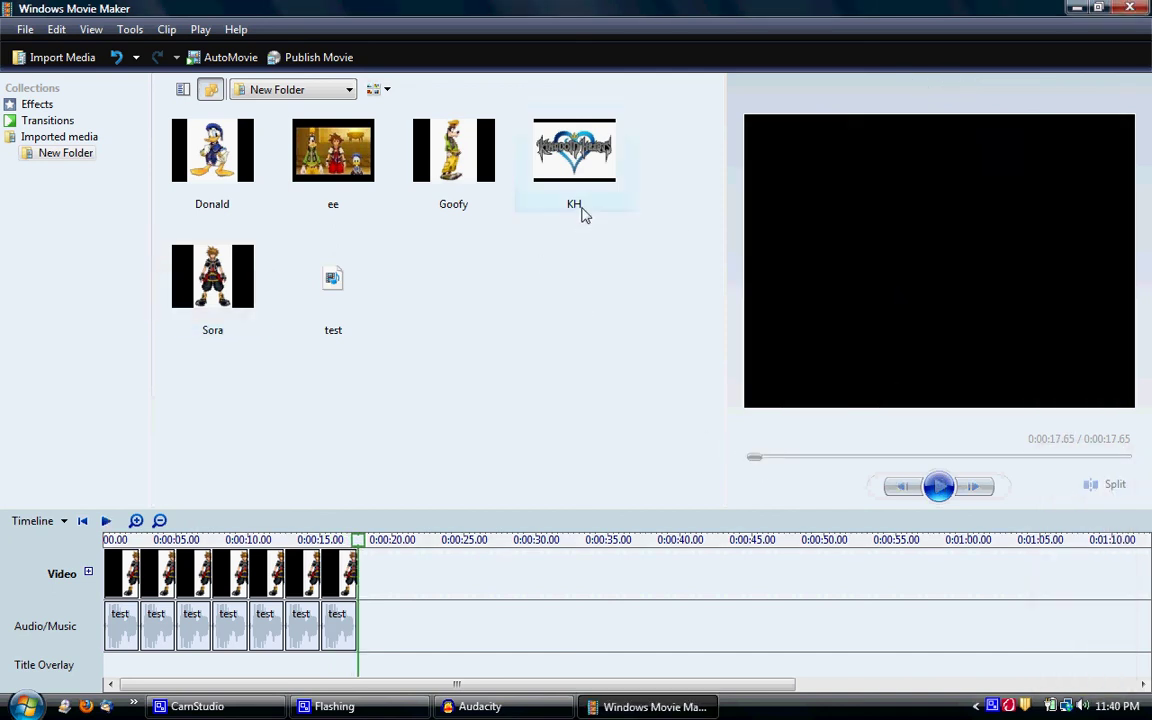
- Try adding transitions between the Sora pictures, including Checkerboard Across, Diagonal Box Out, Dissolve, Diagonal Cross Out and Bars Vertical
{"action": "left_click", "coordinate": [50, 121]}
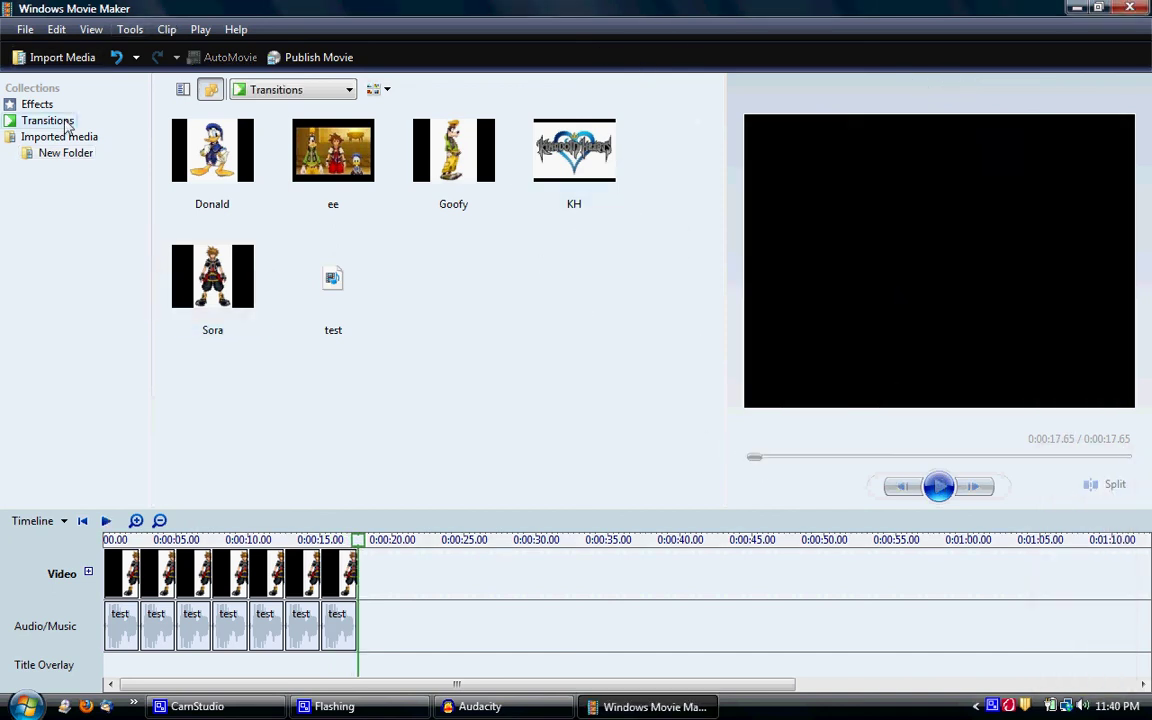
{"action": "left_click_drag", "start_coordinate": [245, 278], "coordinate": [130, 601]}
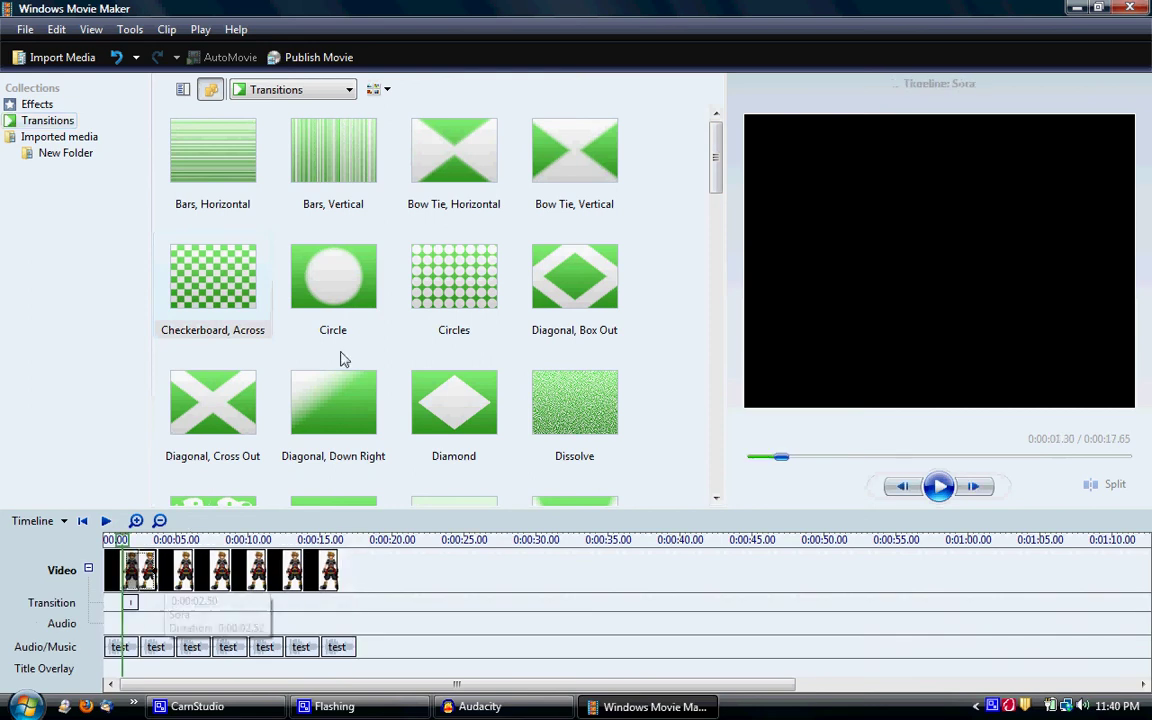
{"action": "left_click_drag", "start_coordinate": [573, 288], "coordinate": [148, 600]}
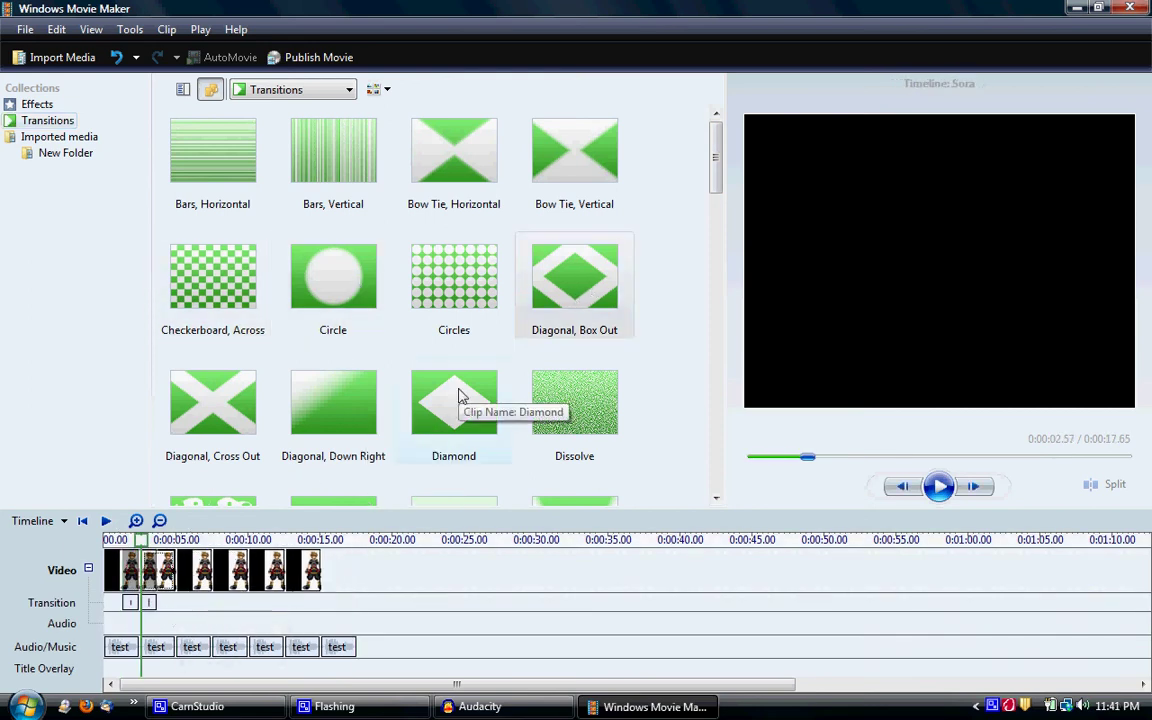
{"action": "left_click_drag", "start_coordinate": [574, 402], "coordinate": [180, 617]}
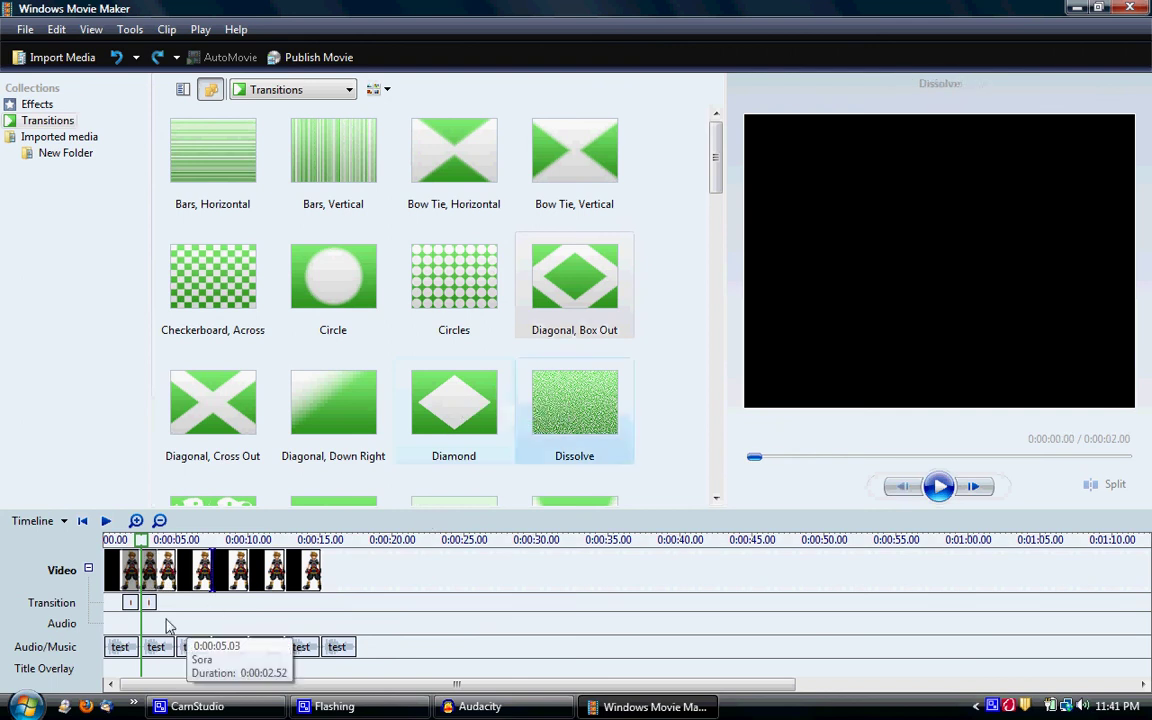
{"action": "left_click_drag", "start_coordinate": [213, 402], "coordinate": [238, 595]}
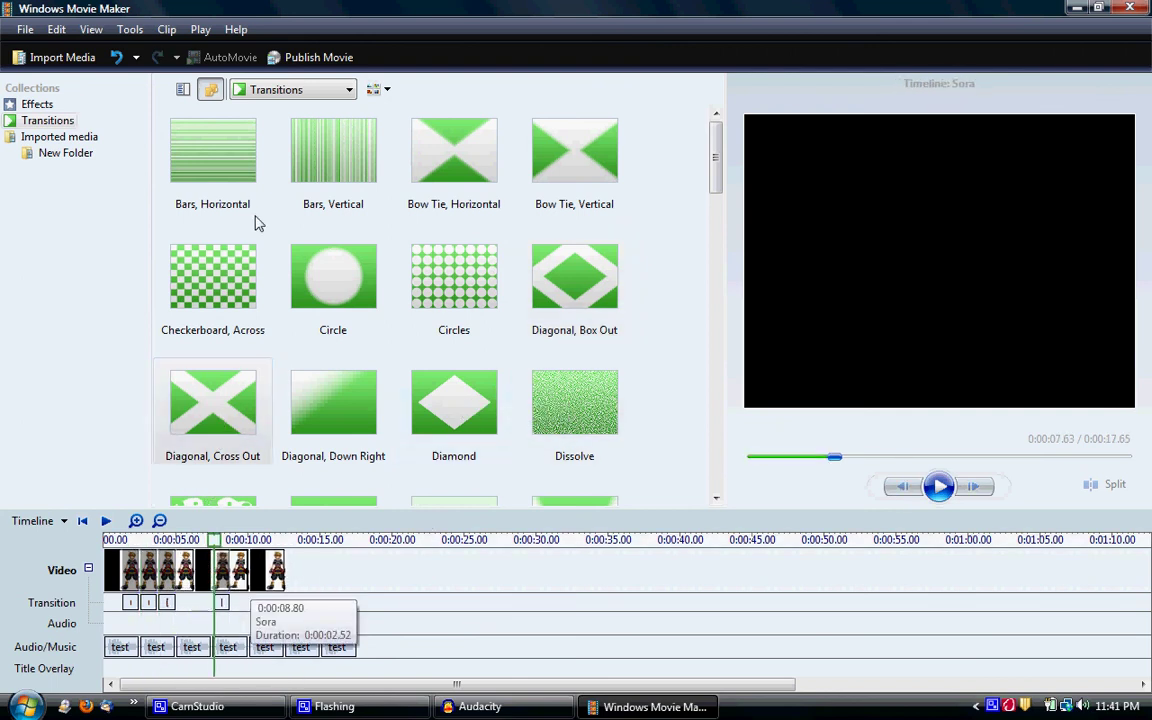
{"action": "left_click_drag", "start_coordinate": [333, 150], "coordinate": [210, 567]}
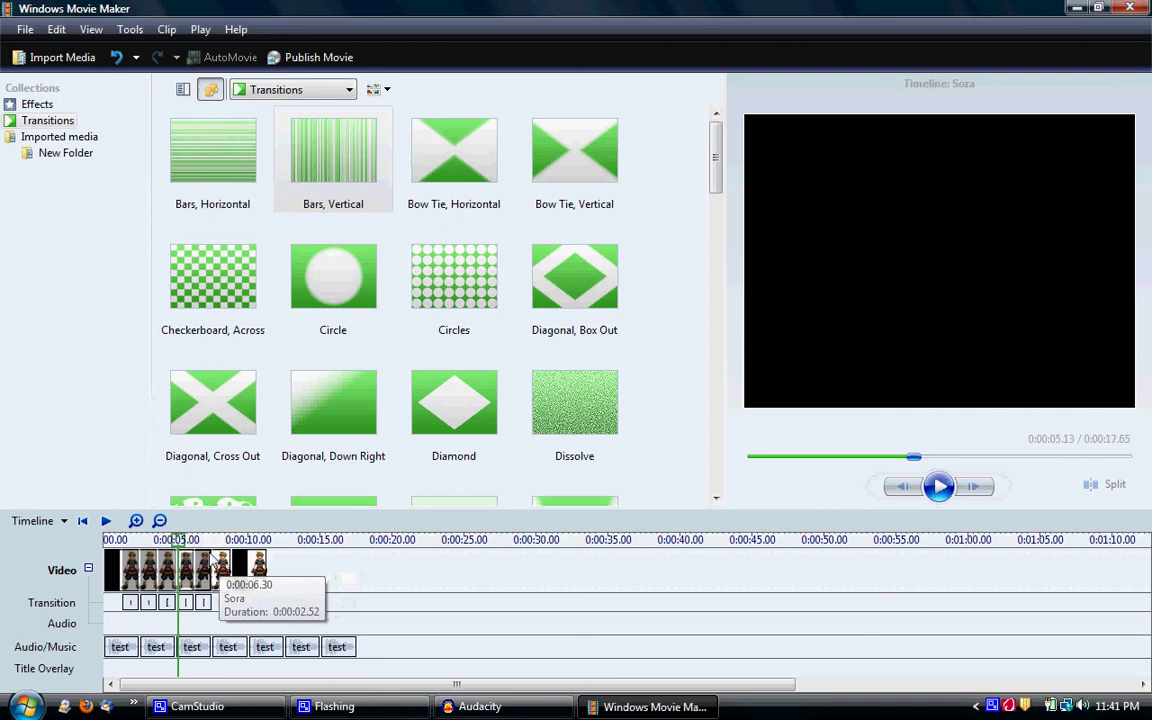
{"action": "left_click_drag", "start_coordinate": [566, 154], "coordinate": [225, 605]}
{"action": "left_click_drag", "start_coordinate": [453, 430], "coordinate": [247, 589]}
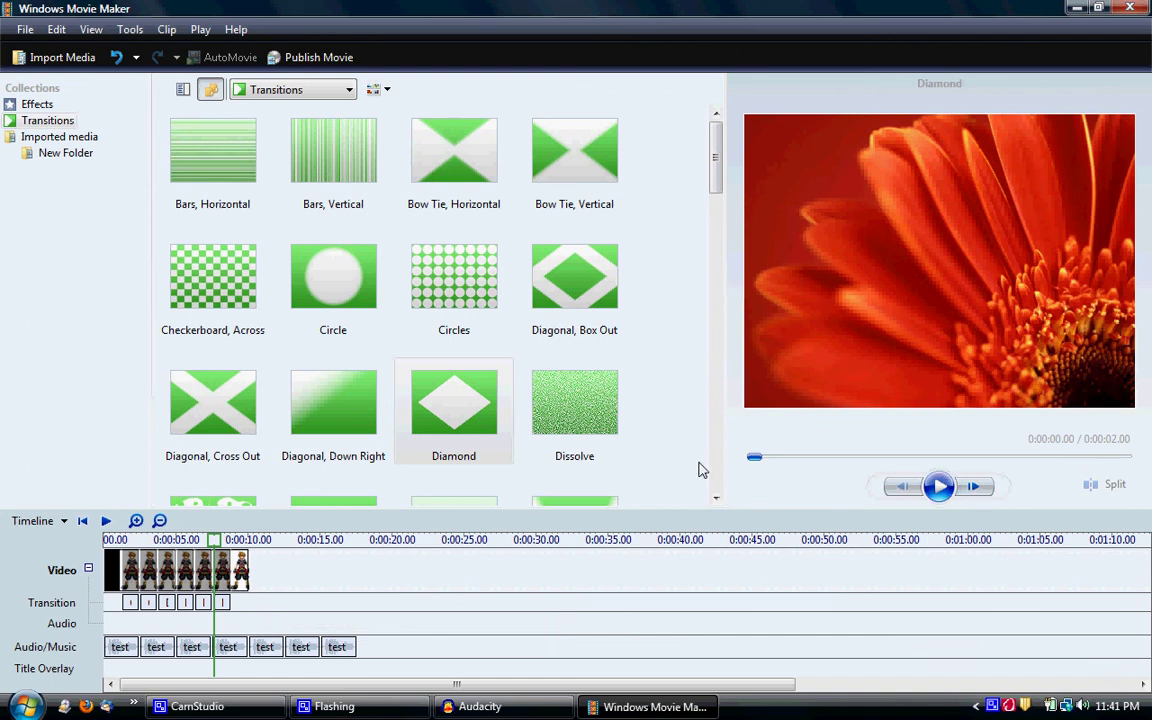
- Play the timeline with its transitions from the start, lower the system volume further, and pause playback
{"action": "left_click", "coordinate": [108, 540]}
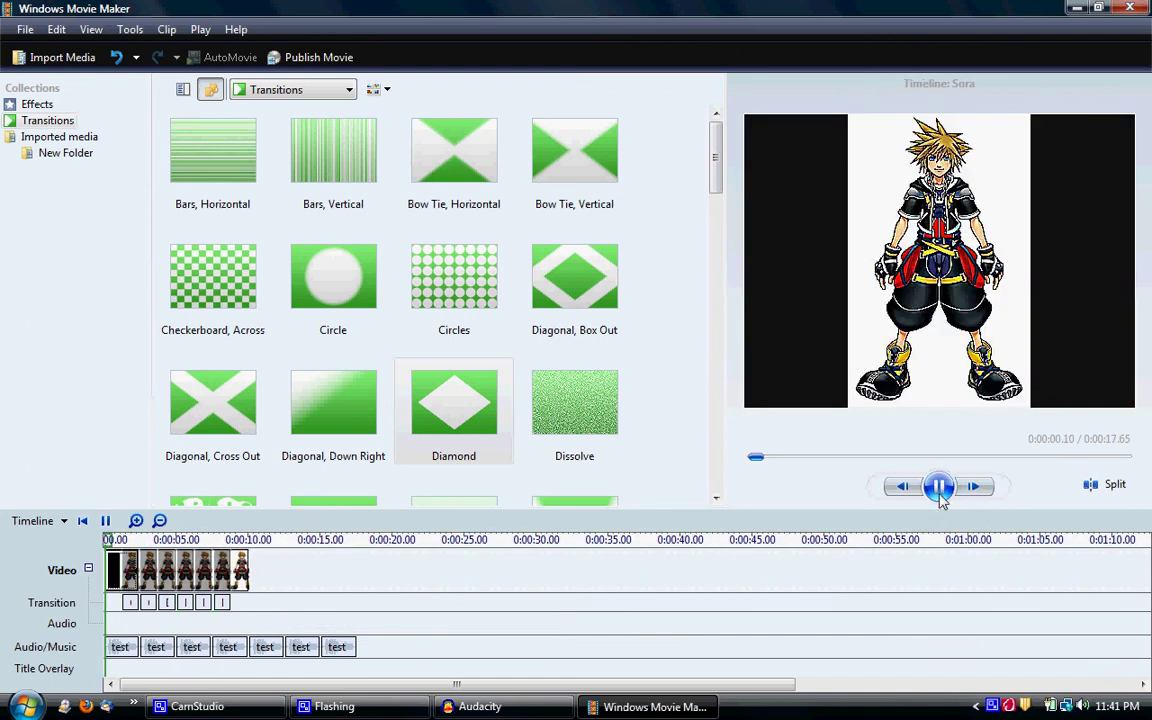
{"action": "left_click", "coordinate": [1081, 706]}
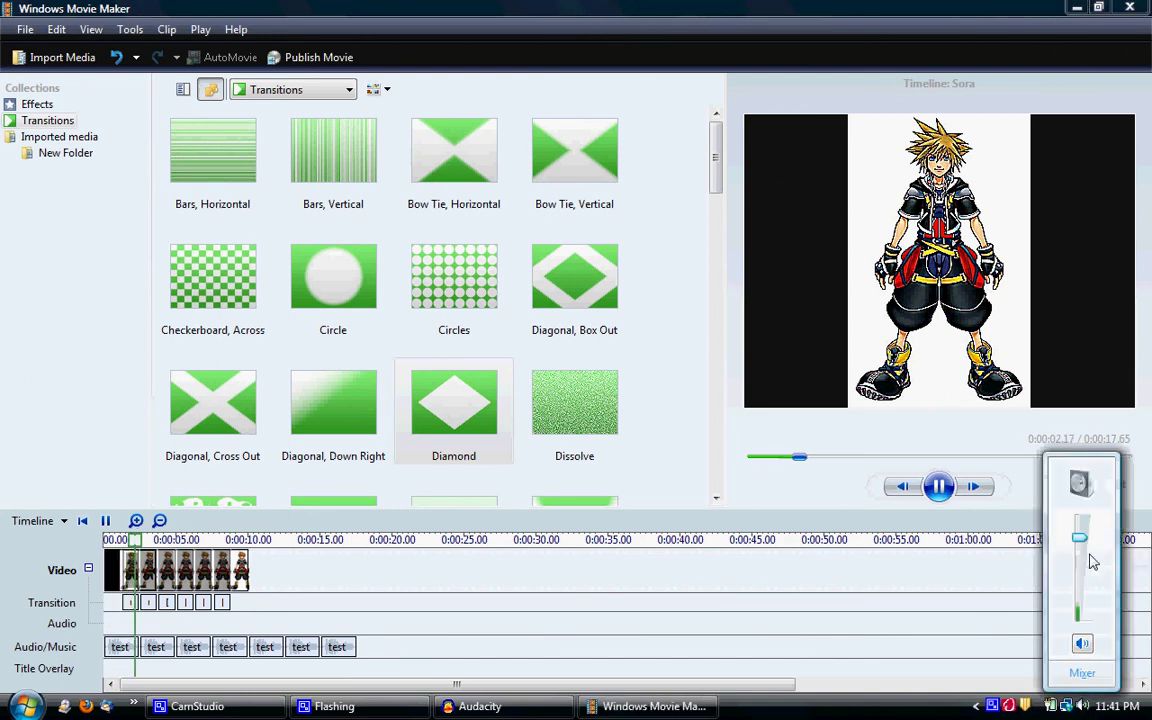
{"action": "left_click_drag", "start_coordinate": [1080, 539], "coordinate": [1082, 557]}
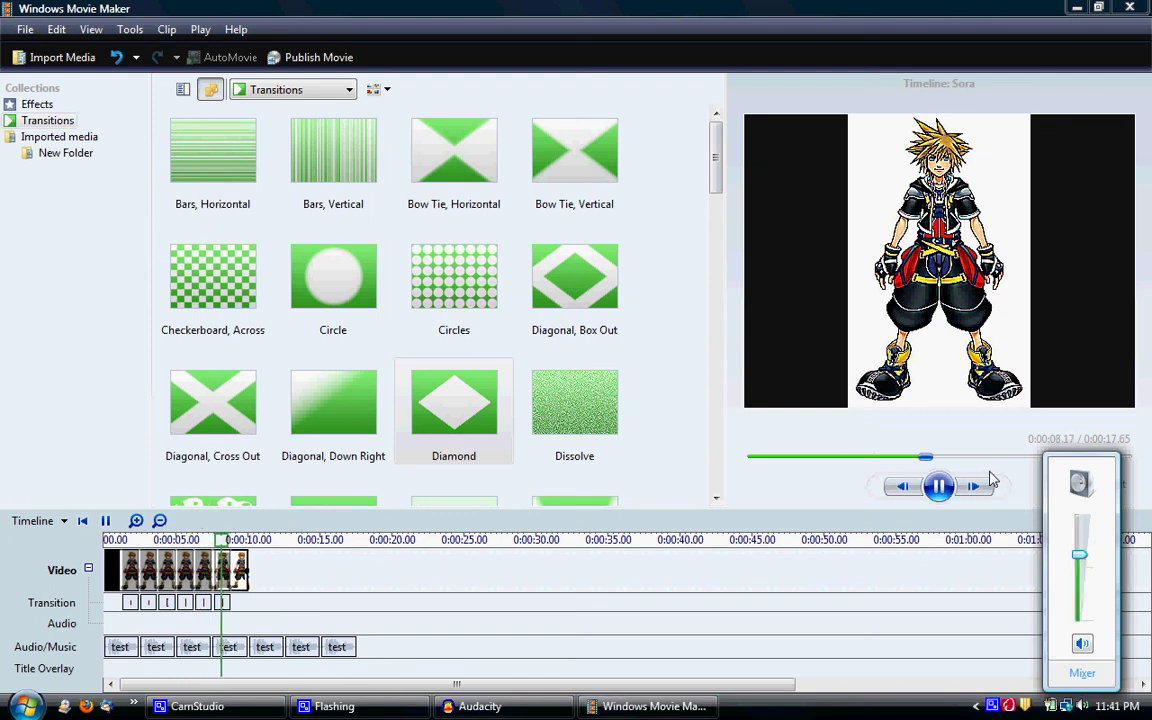
{"action": "left_click", "coordinate": [940, 487]}
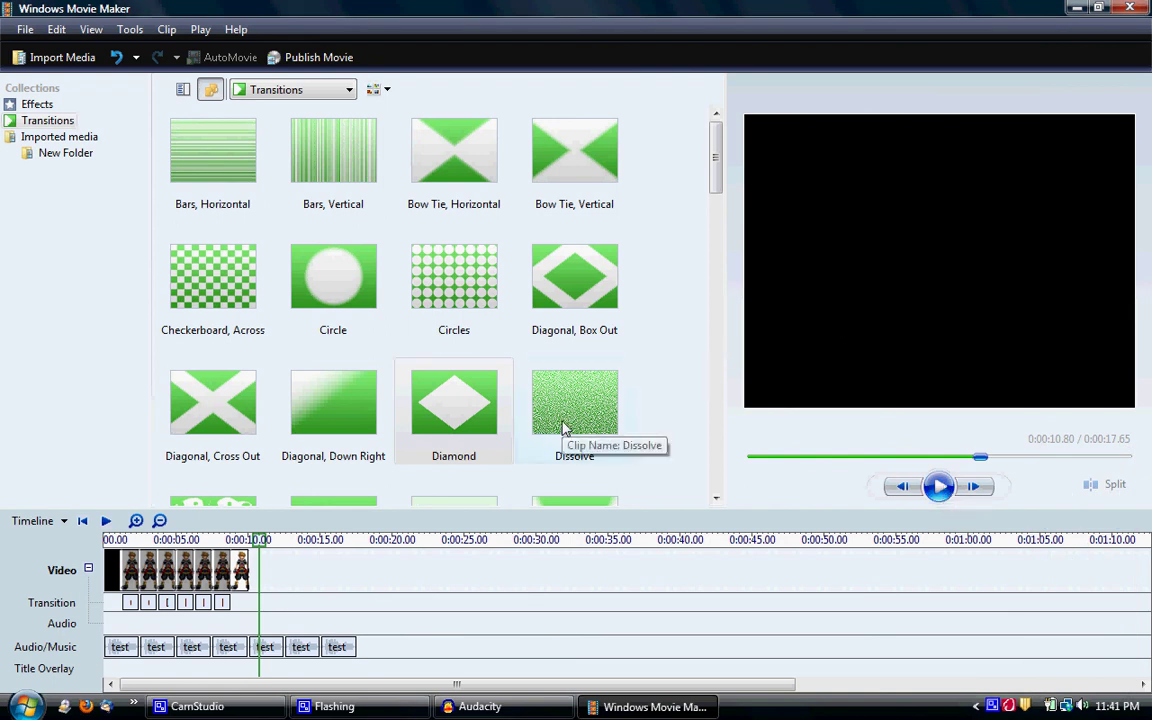
- Undo all the transitions on the Video track and delete the restored surplus Sora picture at the end
{"action": "key", "text": "ctrl+z"}
{"action": "key", "text": "ctrl+z"}
{"action": "key", "text": "ctrl+z"}
{"action": "key", "text": "ctrl+z"}
{"action": "key", "text": "ctrl+z"}
{"action": "key", "text": "ctrl+z"}
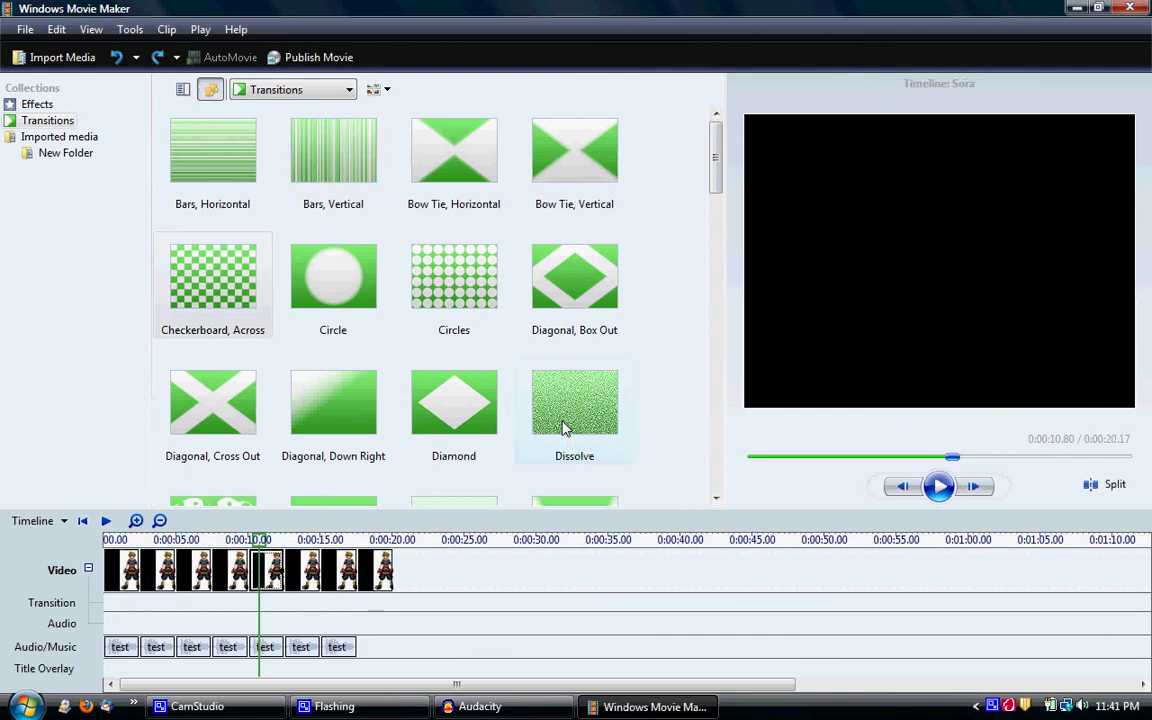
{"action": "left_click", "coordinate": [367, 572]}
{"action": "key", "text": "Delete"}
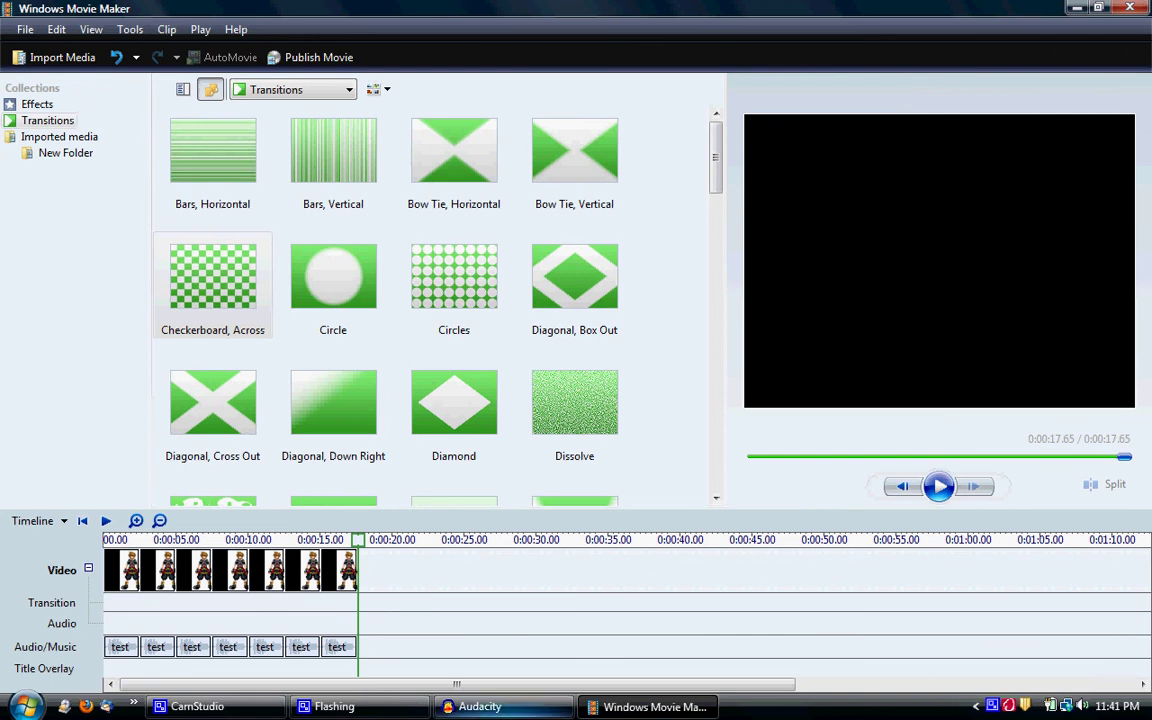
- Switch to Audacity and generate Pink noise with amplitude 0.8 on a new track
{"action": "left_click", "coordinate": [480, 706]}
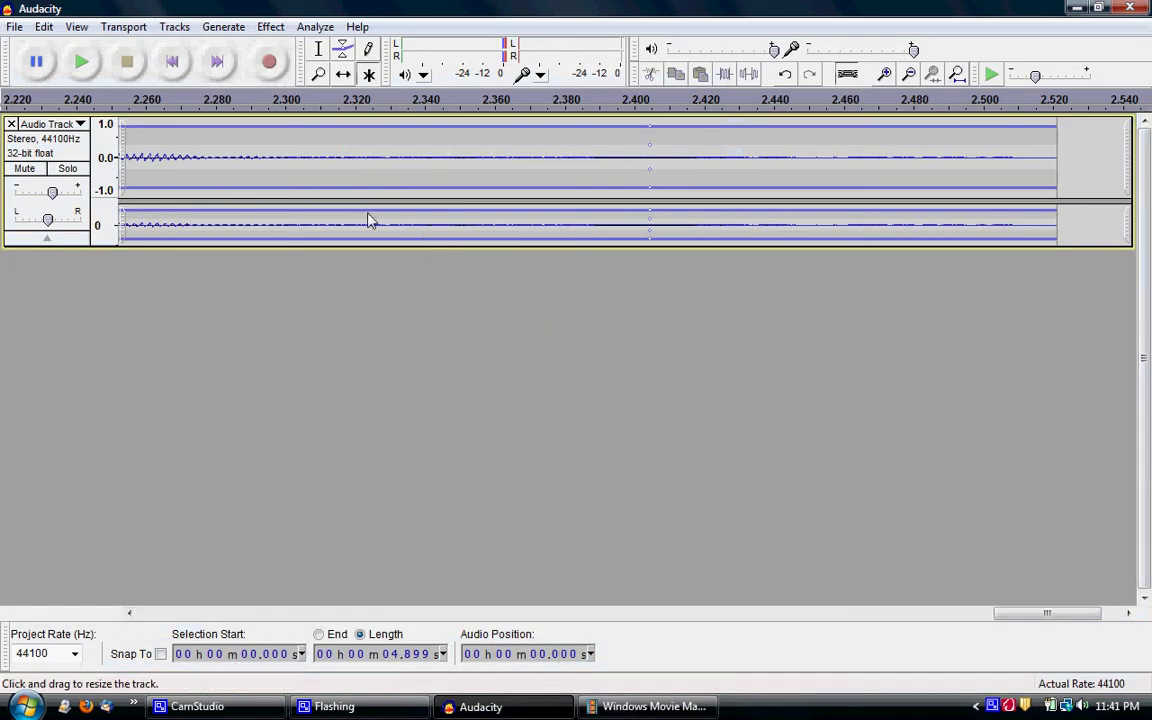
{"action": "left_click", "coordinate": [221, 27]}
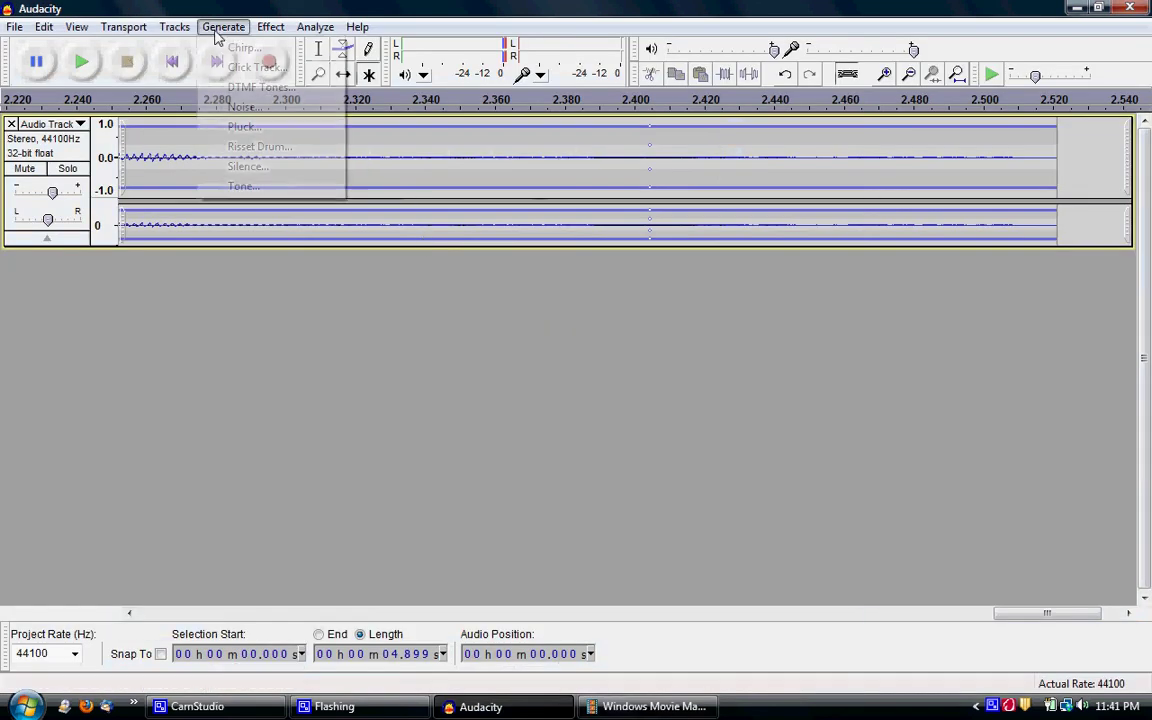
{"action": "left_click", "coordinate": [245, 107]}
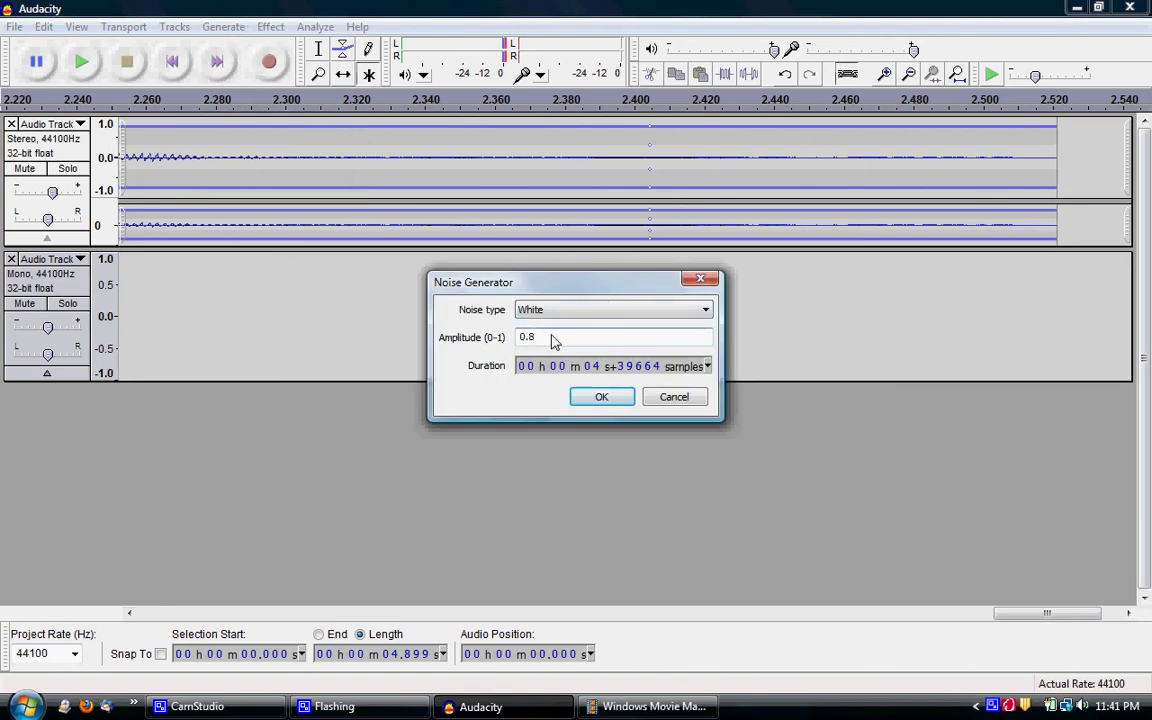
{"action": "left_click", "coordinate": [545, 317]}
{"action": "left_click", "coordinate": [545, 332]}
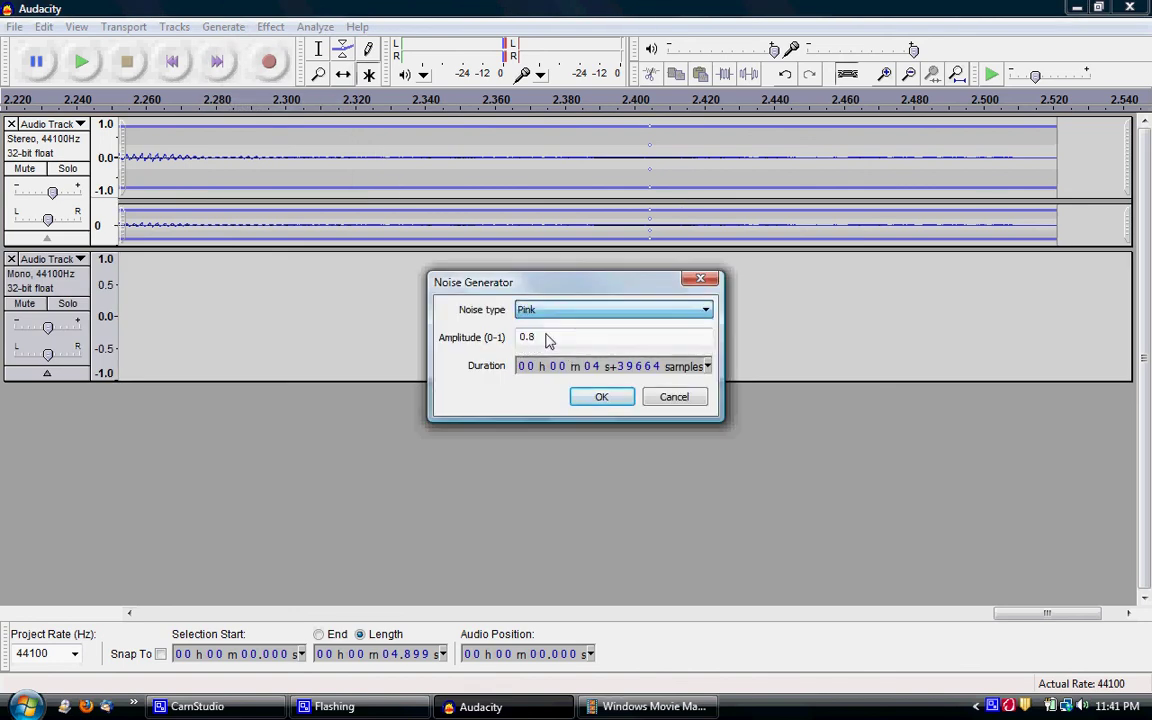
{"action": "left_click", "coordinate": [600, 397]}
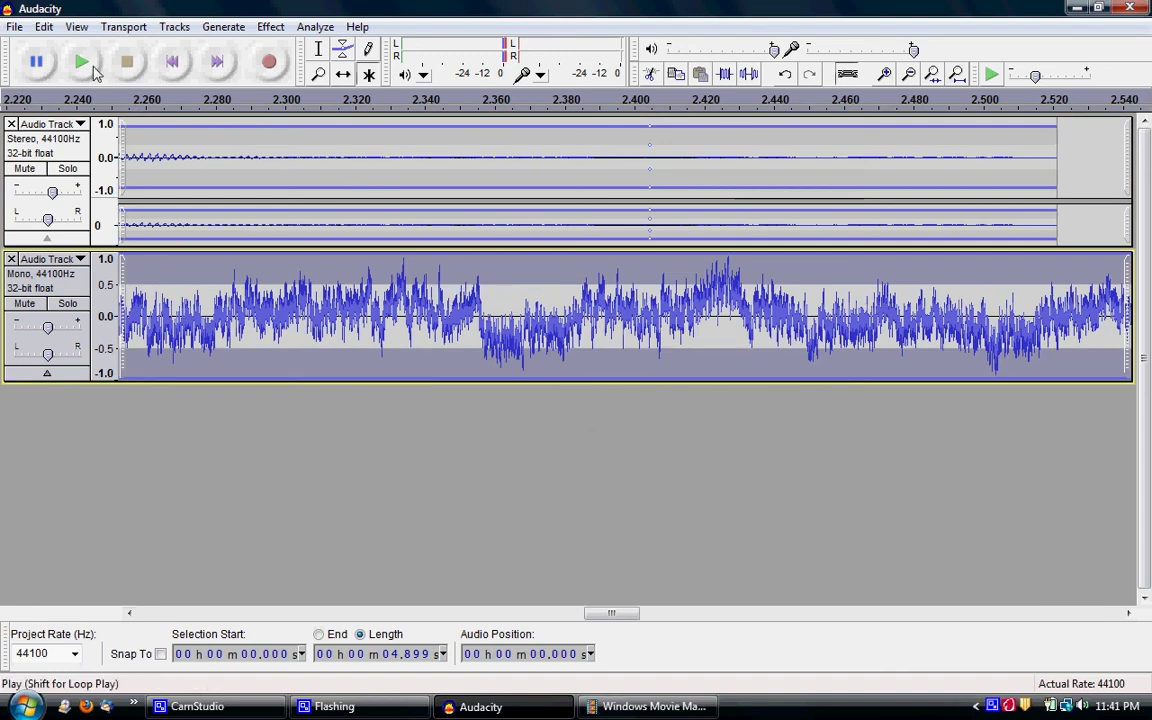
- Play back the recording together with the generated noise several times, then stop playback
{"action": "left_click", "coordinate": [84, 63]}
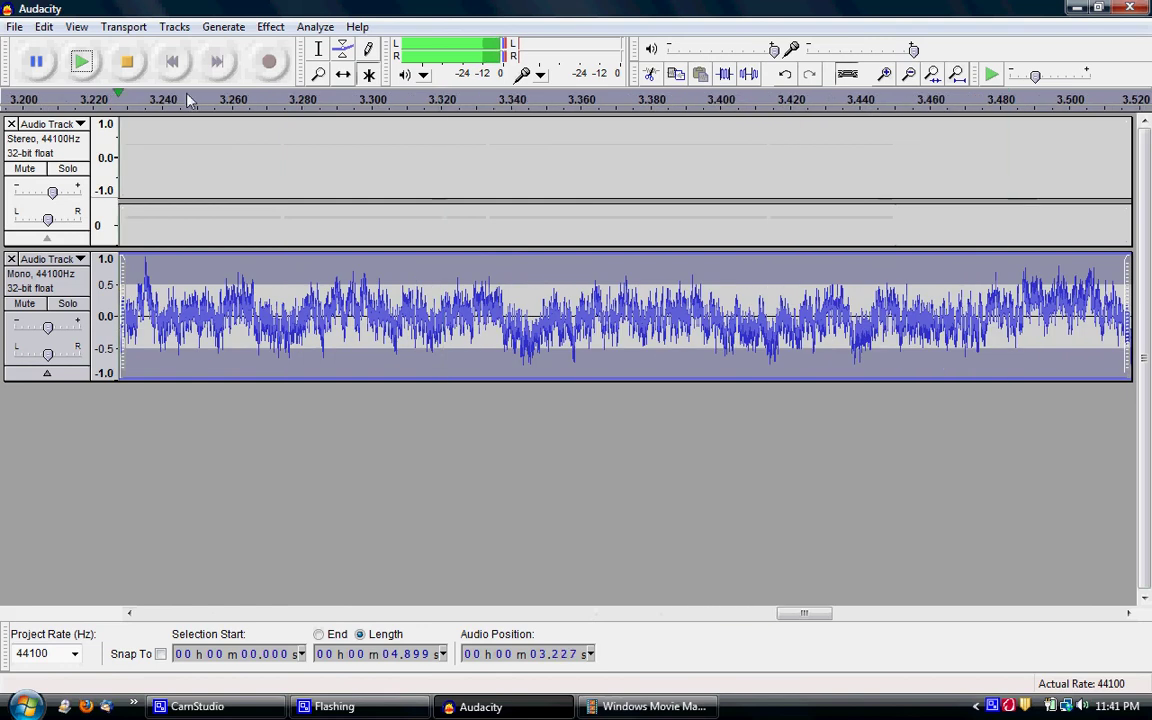
{"action": "left_click", "coordinate": [131, 68]}
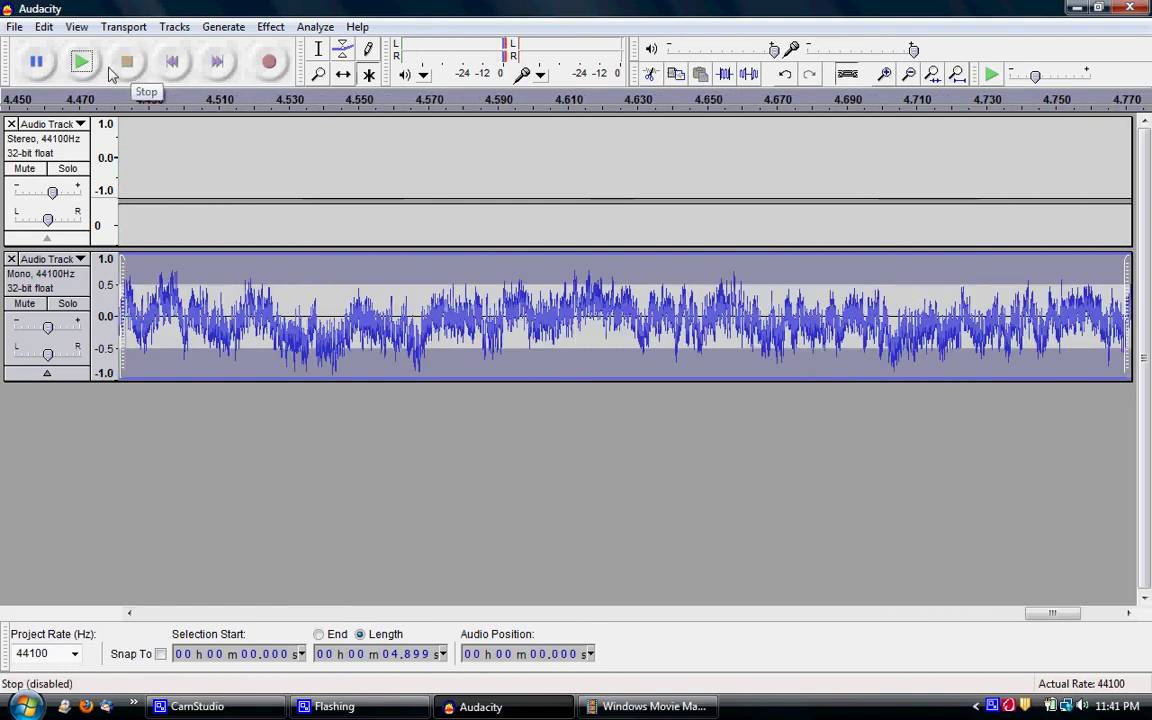
{"action": "left_click", "coordinate": [82, 63]}
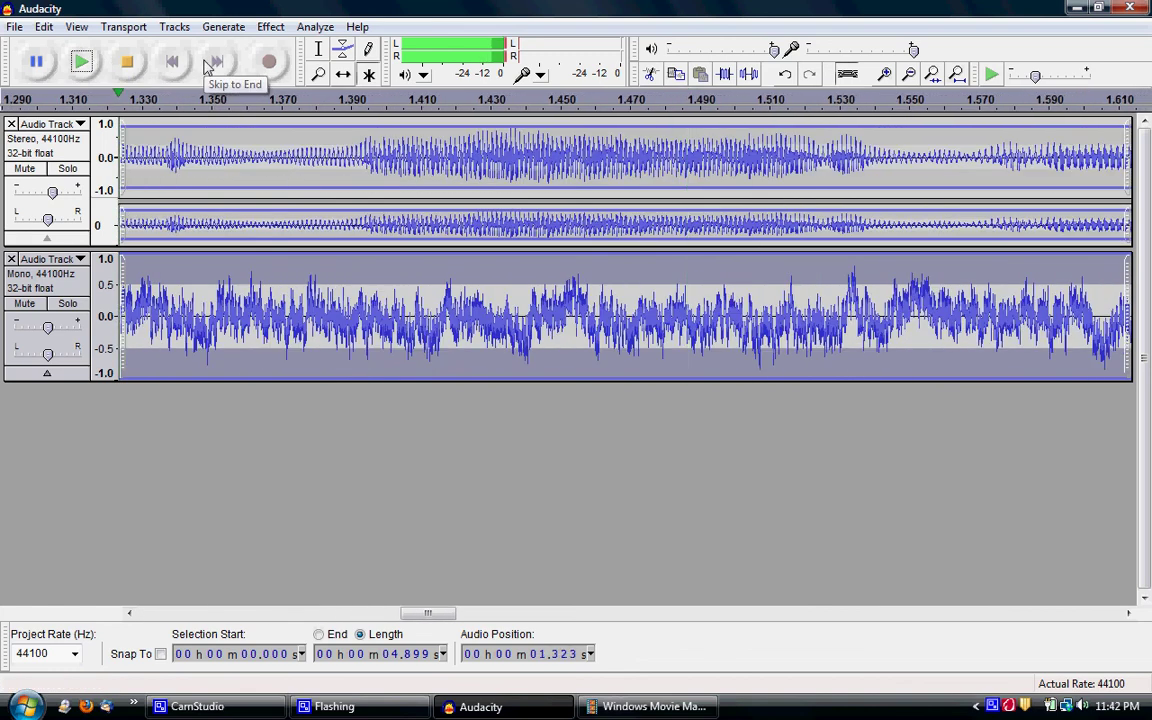
{"action": "left_click", "coordinate": [80, 64]}
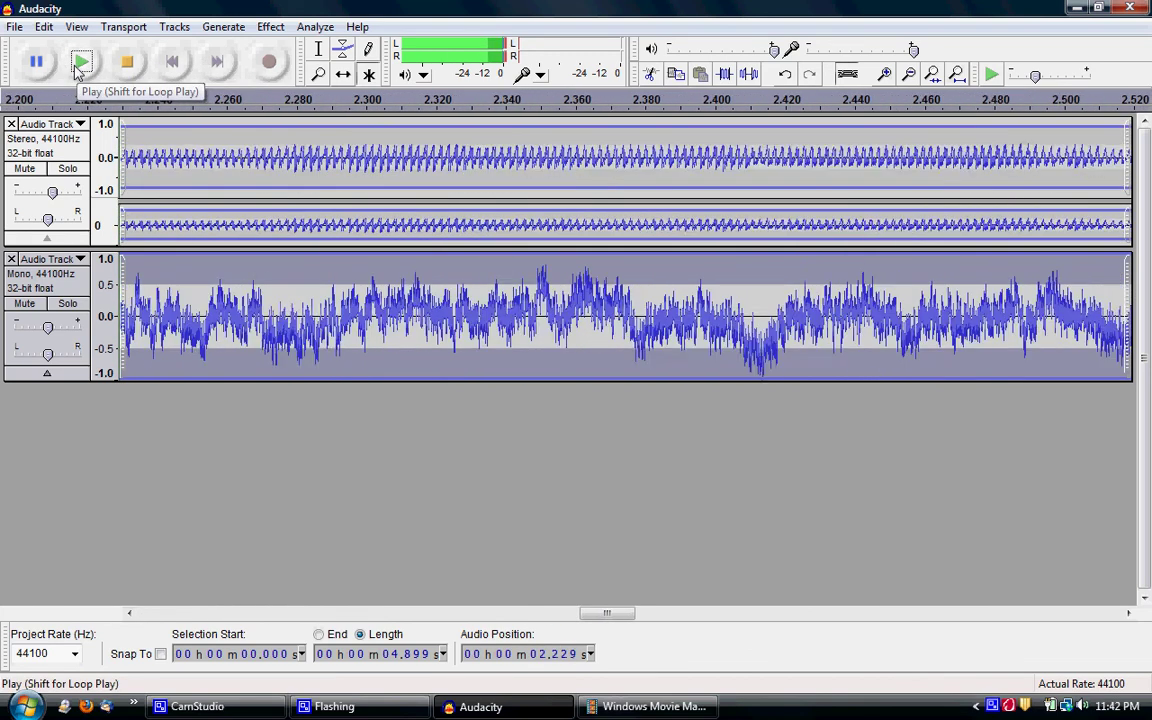
{"action": "left_click", "coordinate": [126, 64]}
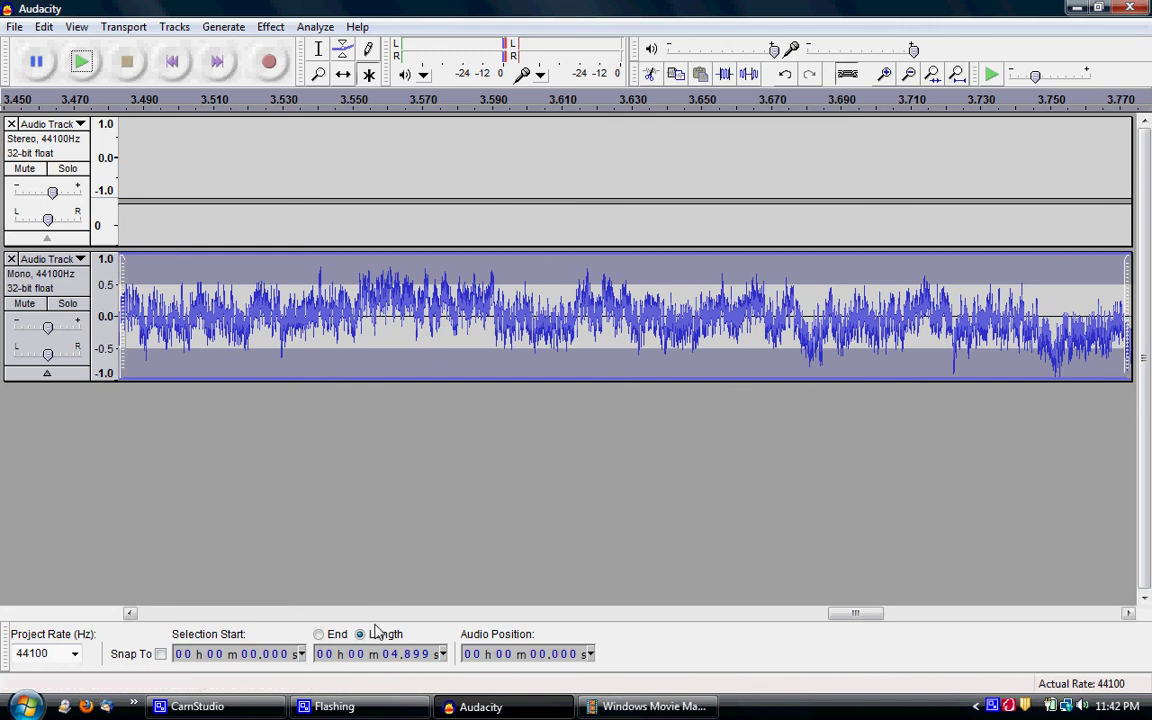
{"action": "key", "text": "alt+Tab"}
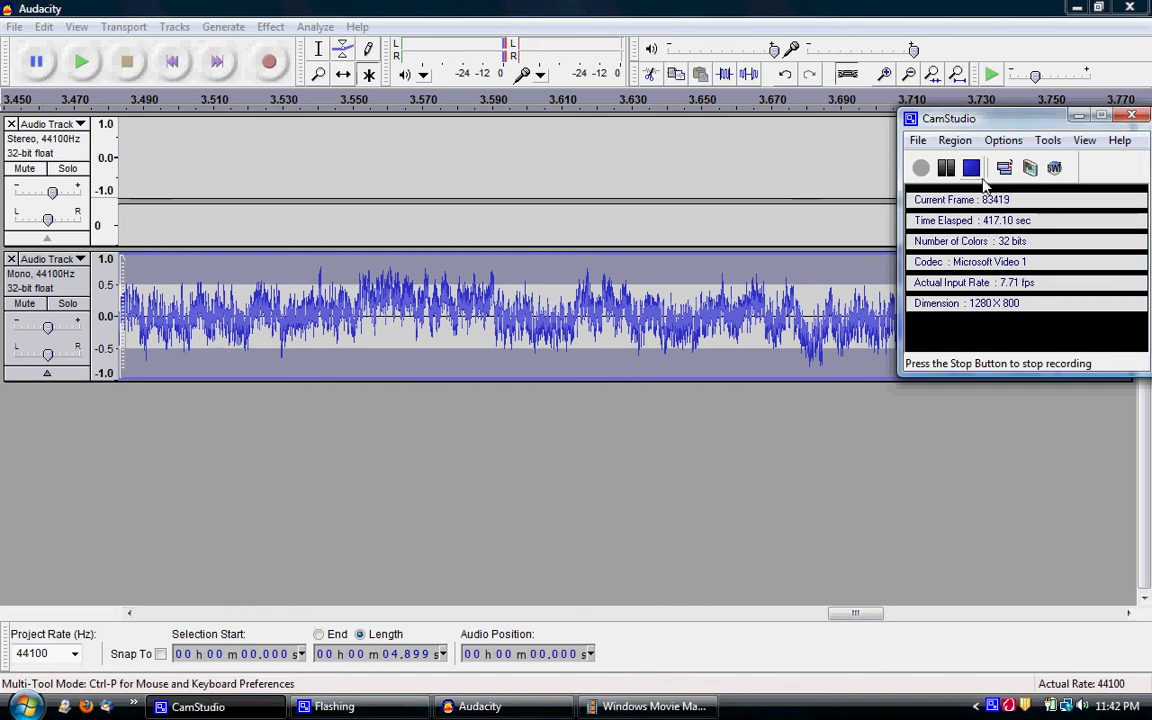